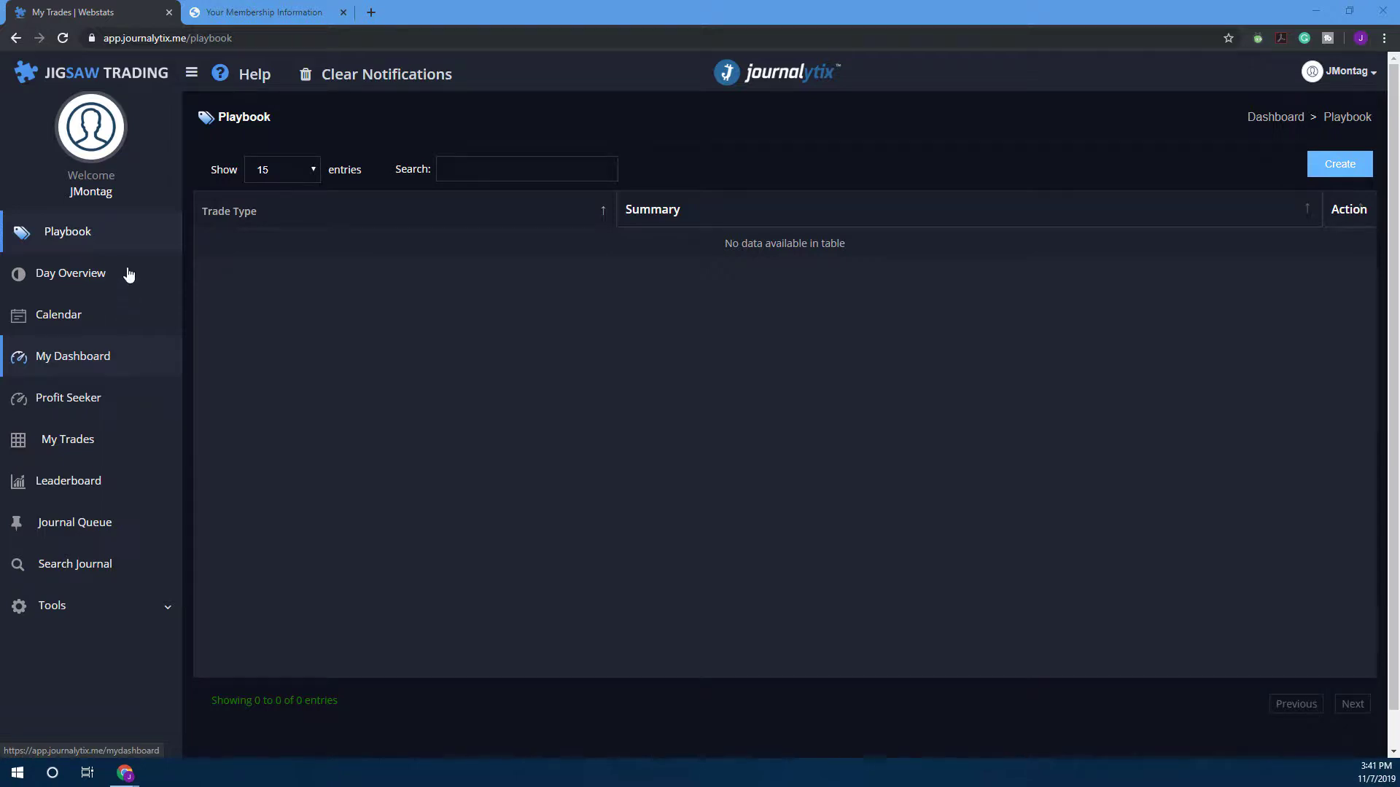
- Go to the 'Your Membership Information' Journalytix dashboard and expand Tools in the sidebar
click(279, 11)
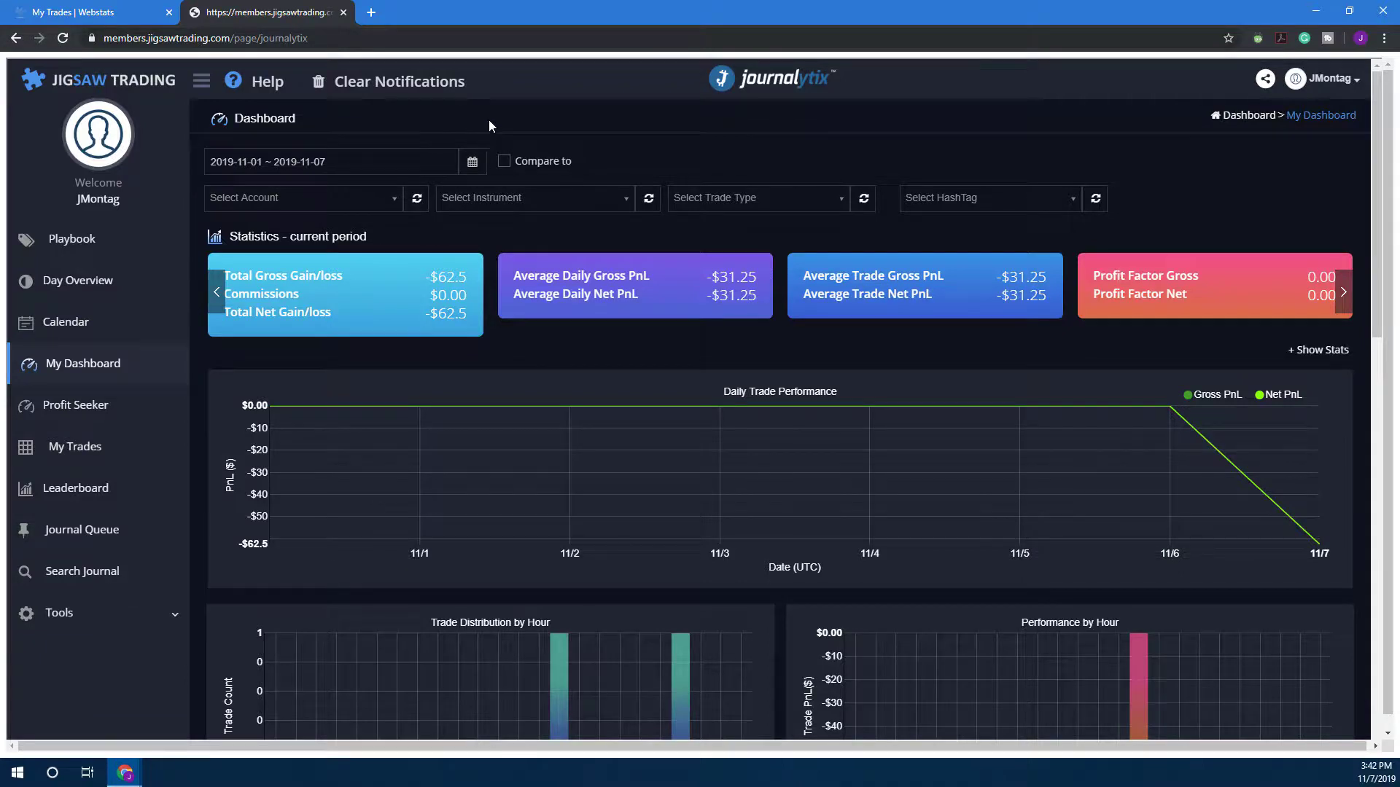
click(170, 625)
scroll(163, 491, down, 2)
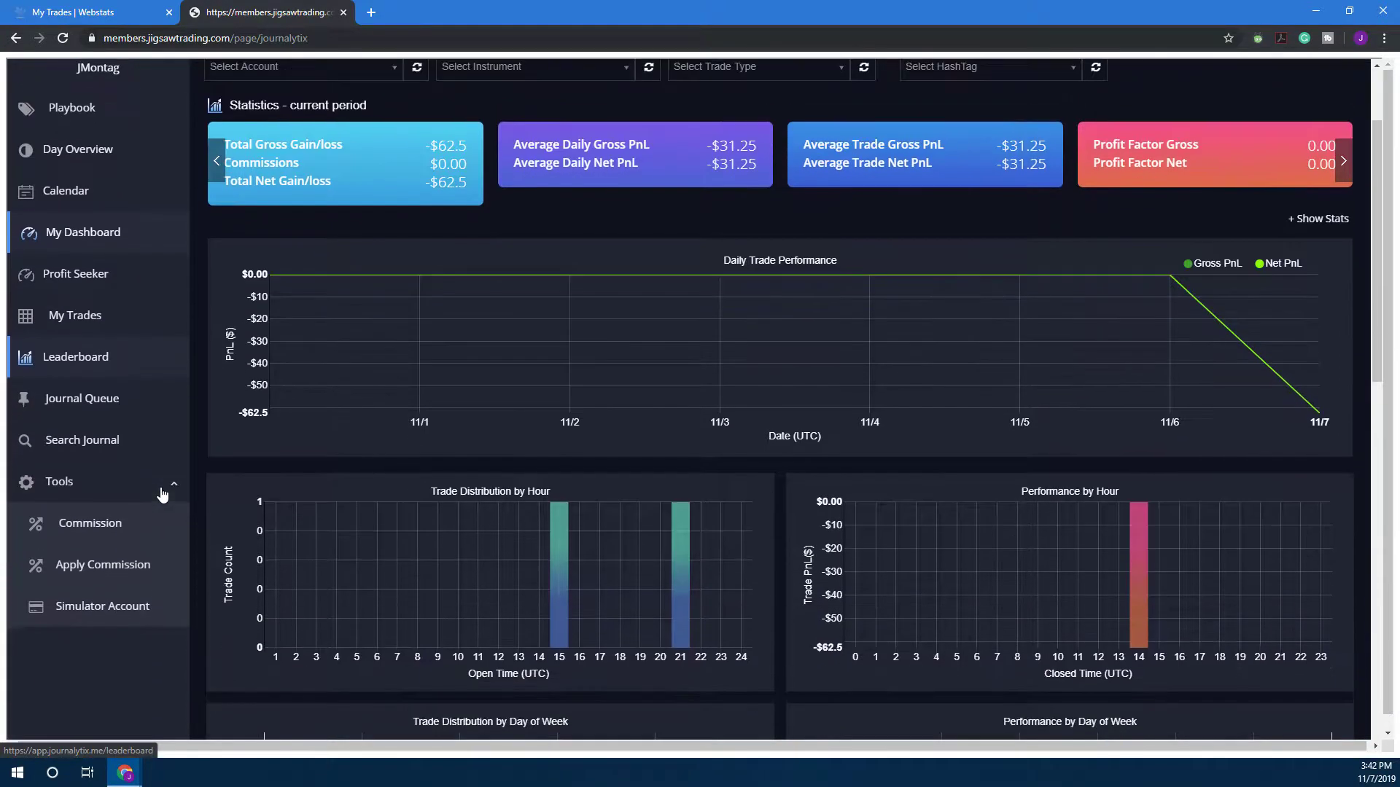
- Open the empty Simulator Account List under Tools
click(134, 606)
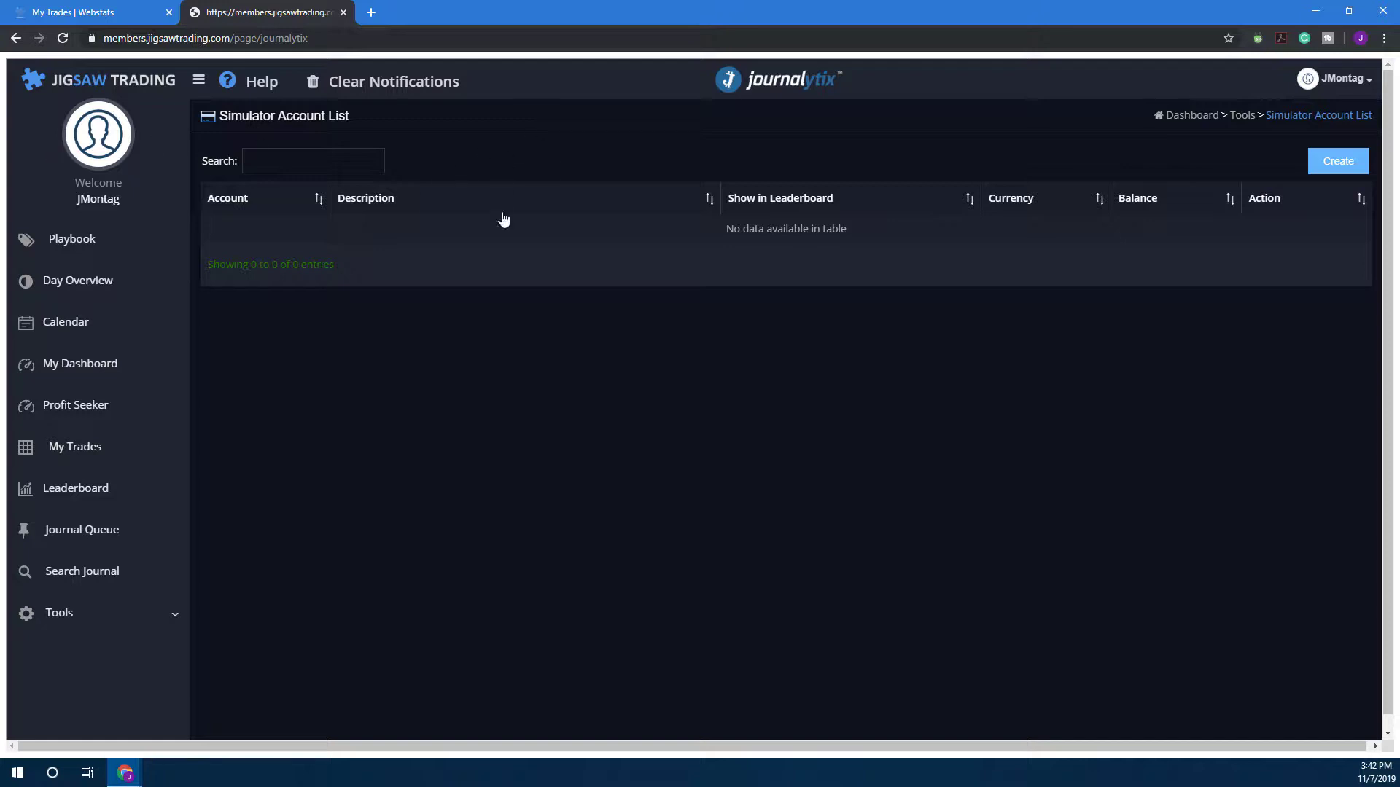
- Start a new simulator account named 'Optimus Futures' with description 'Gold + Silver'
click(1319, 168)
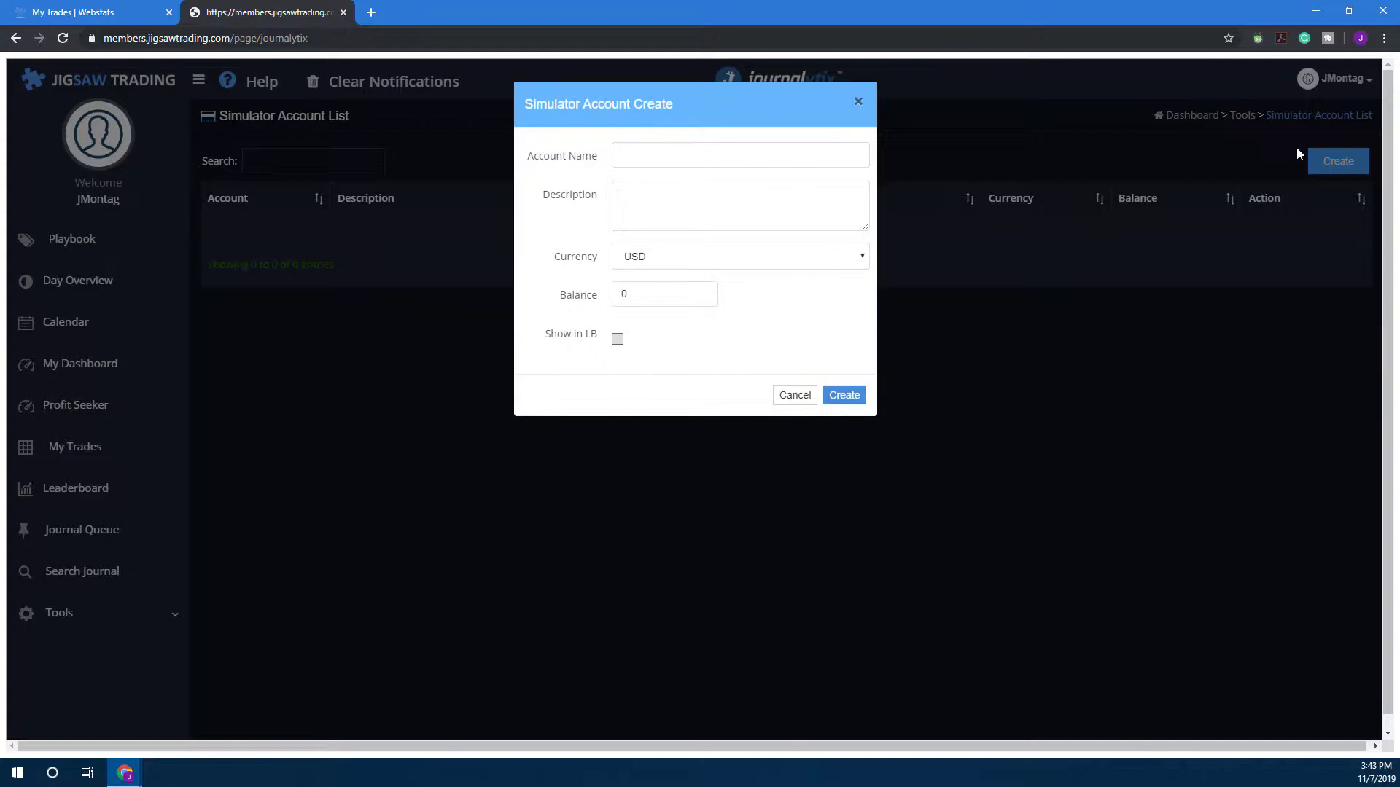
click(696, 156)
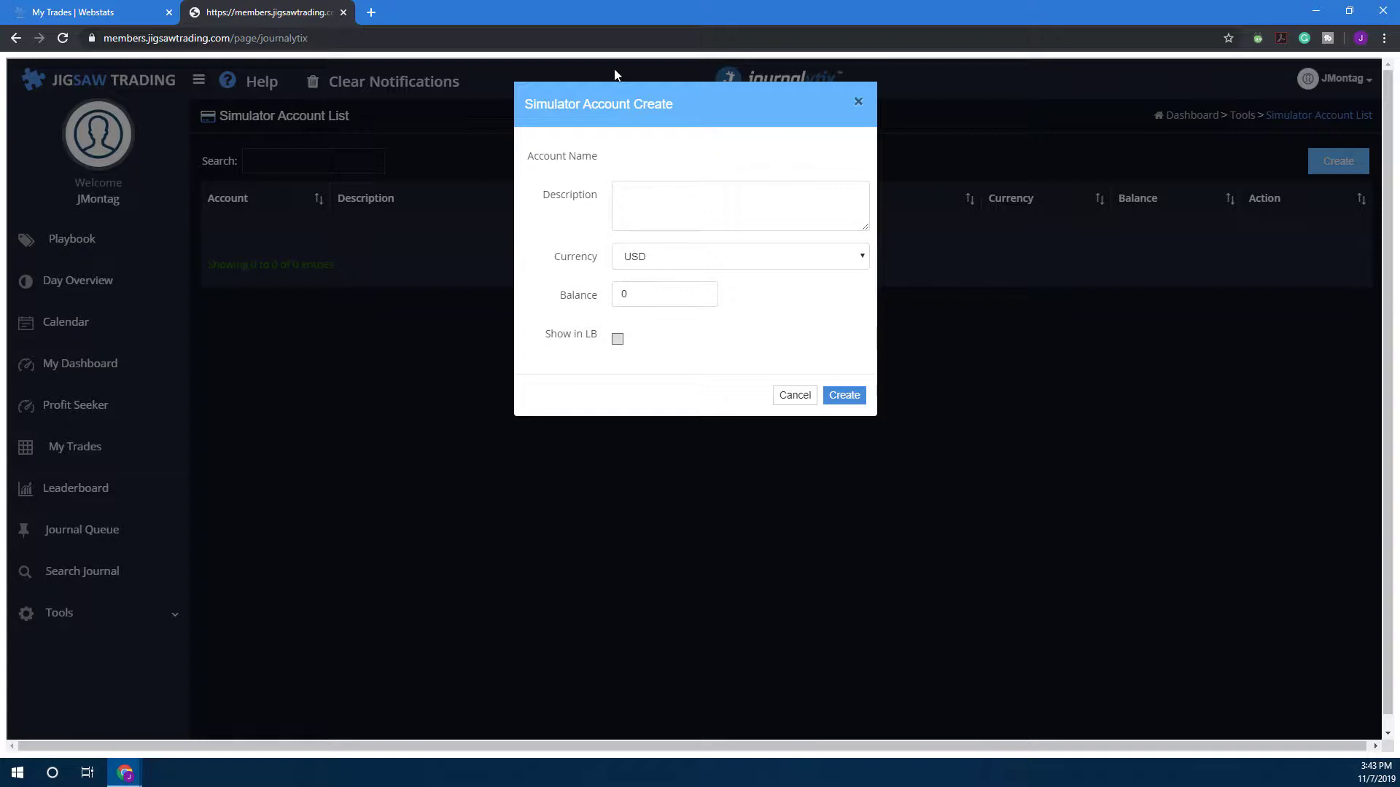
text(Gold account)
key(BackSpace)
key(BackSpace)
key(BackSpace)
key(BackSpace)
key(BackSpace)
key(BackSpace)
key(BackSpace)
key(BackSpace)
key(BackSpace)
key(BackSpace)
key(BackSpace)
text(Optimus Futures)
click(624, 215)
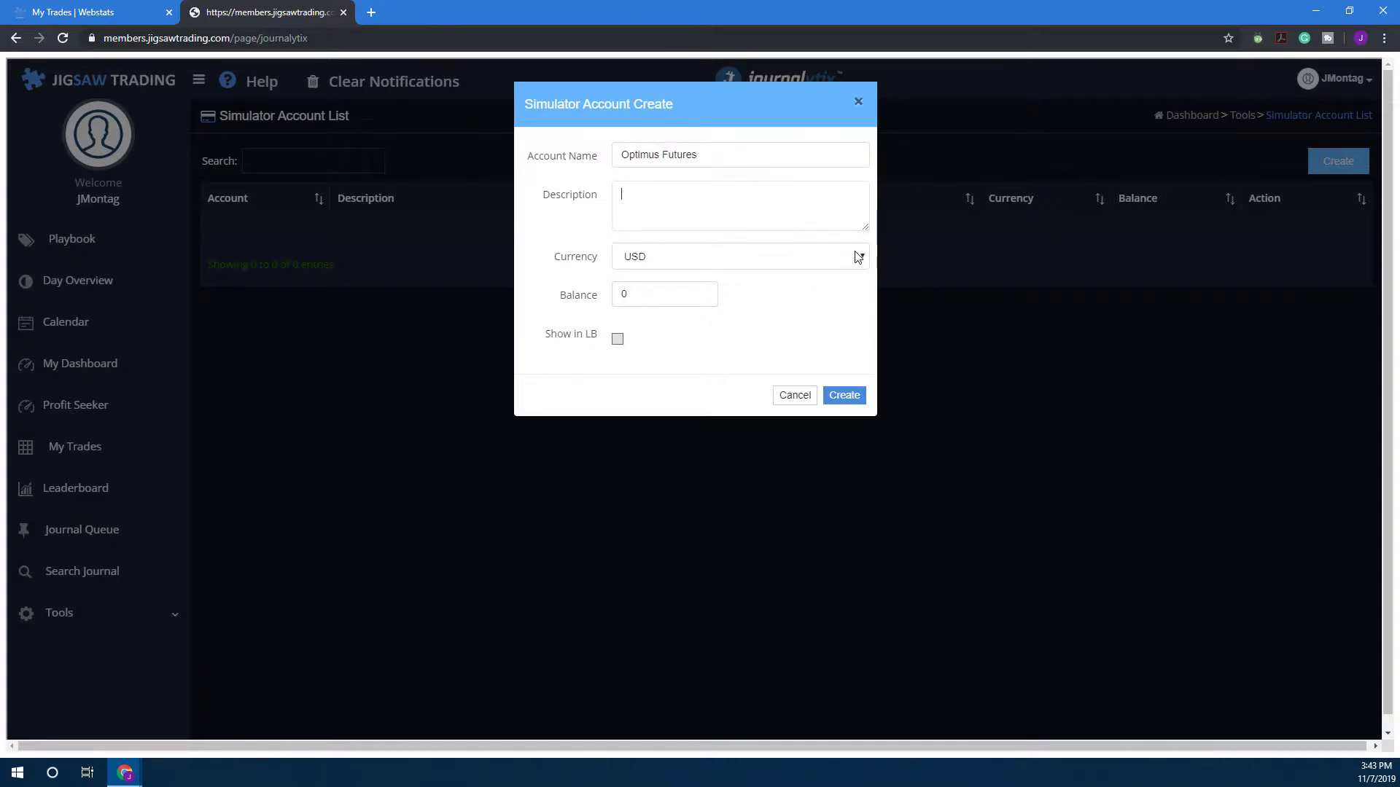
text(Gold + Silver)
- Keep USD currency, set balance 10000 with leaderboard display off, and create the account
click(858, 257)
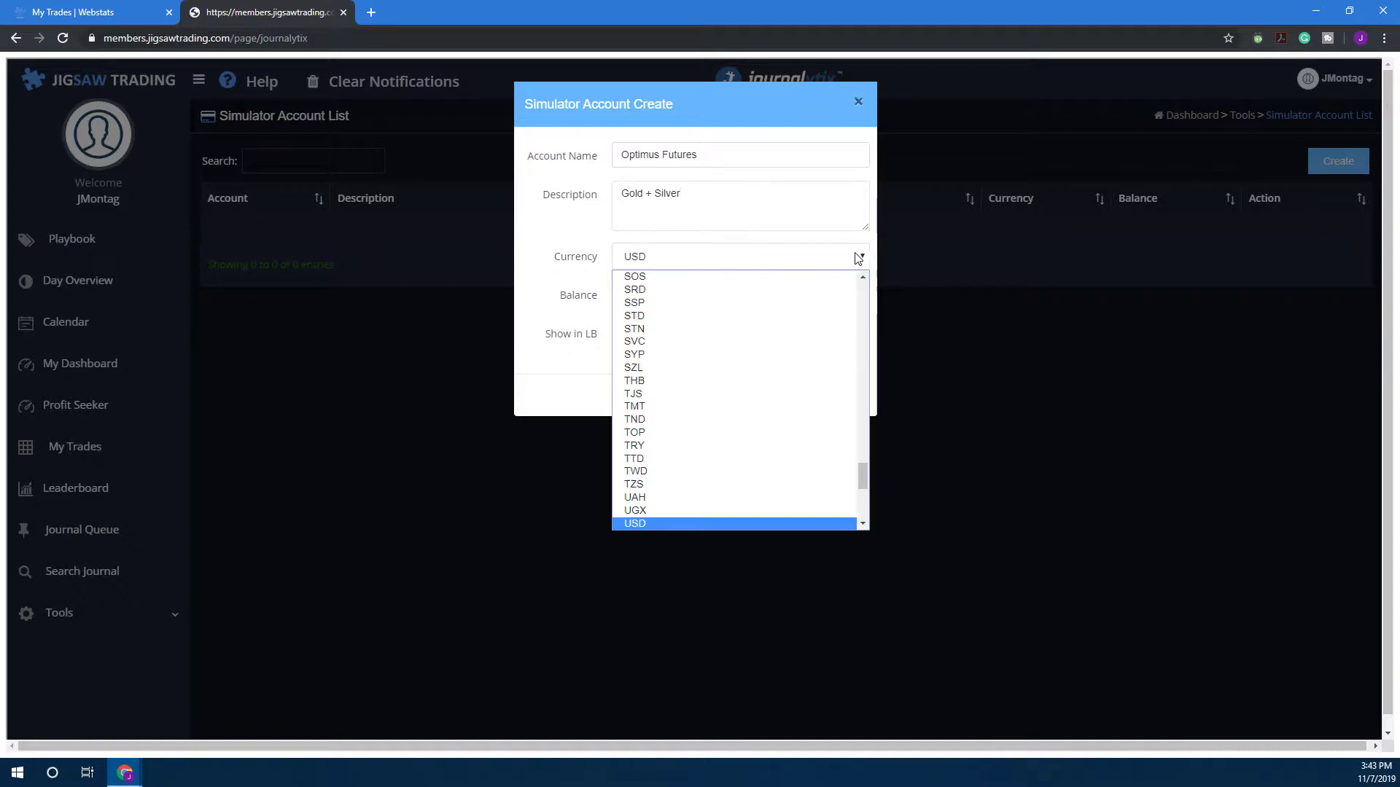
scroll(795, 426, down, 4)
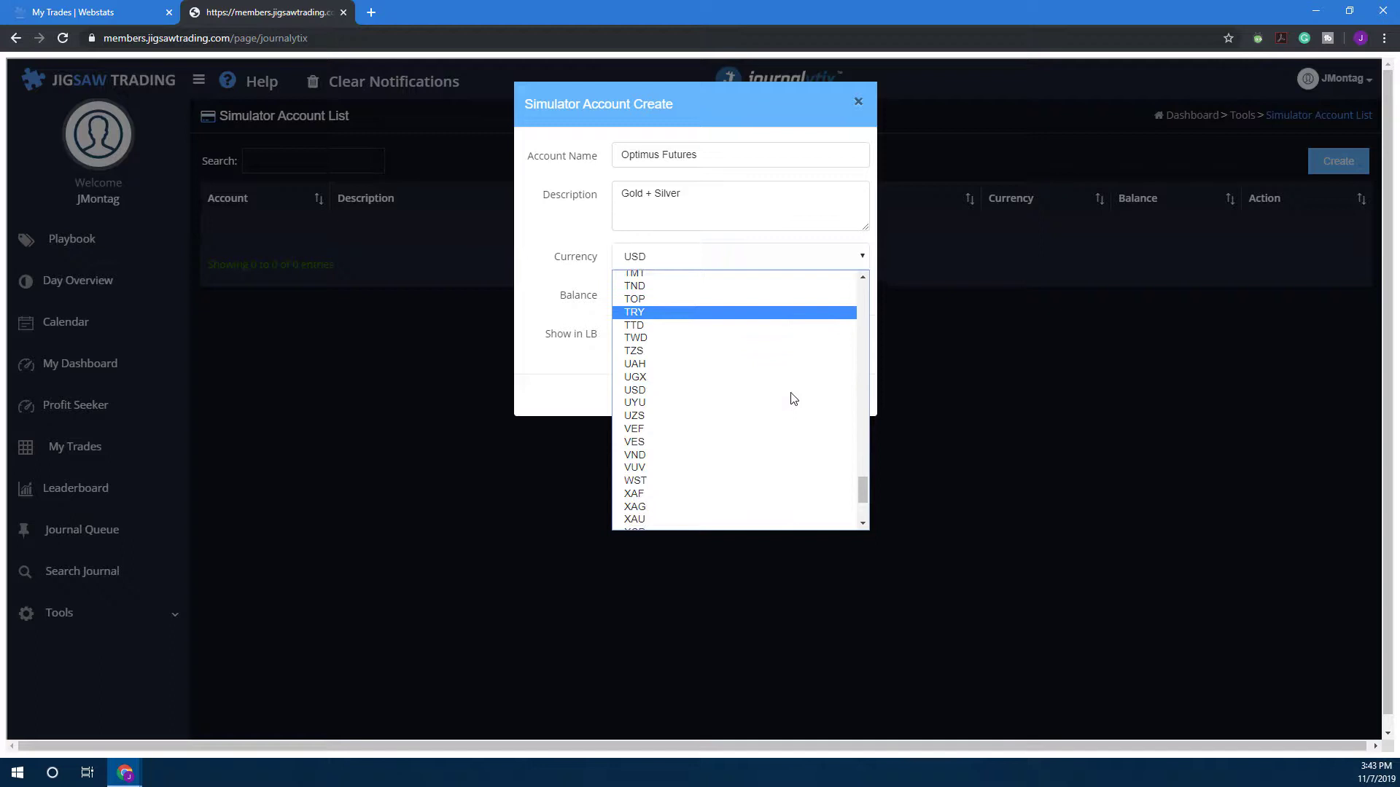
click(701, 394)
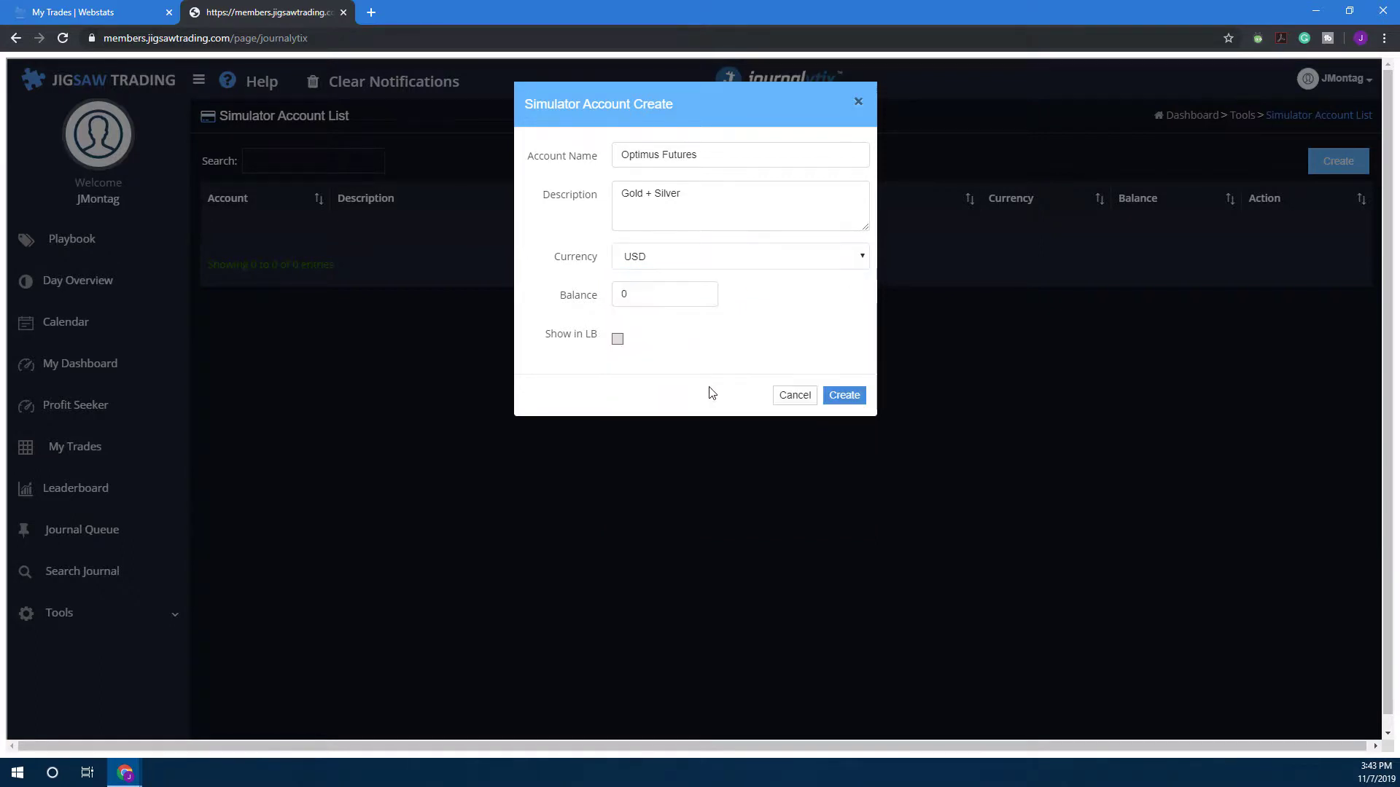
double_click(633, 295)
text(10000)
click(618, 340)
click(616, 343)
click(850, 399)
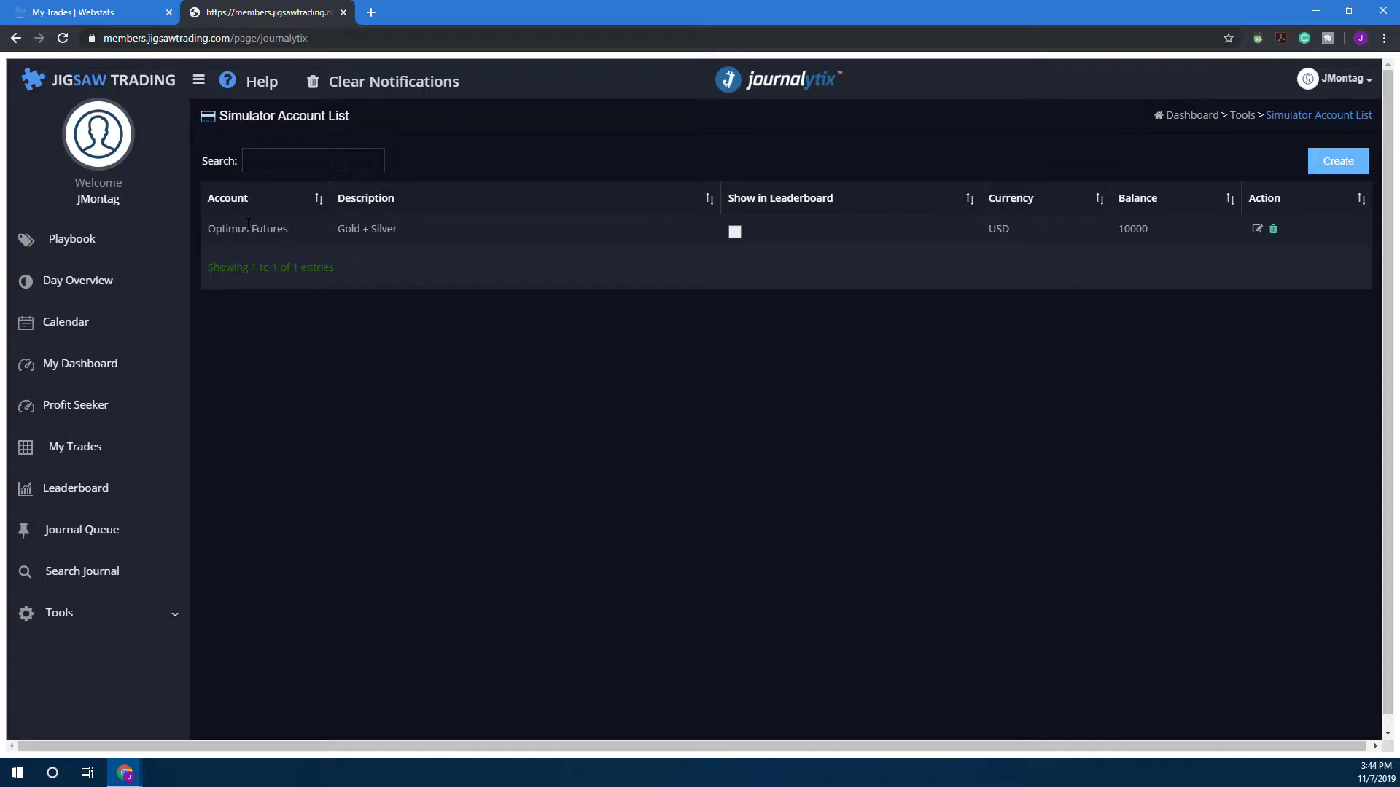
- Edit Optimus Futures to tick Show in LB, update it, and view the Leaderboard page
drag(248, 222, 422, 250)
click(461, 166)
click(1256, 229)
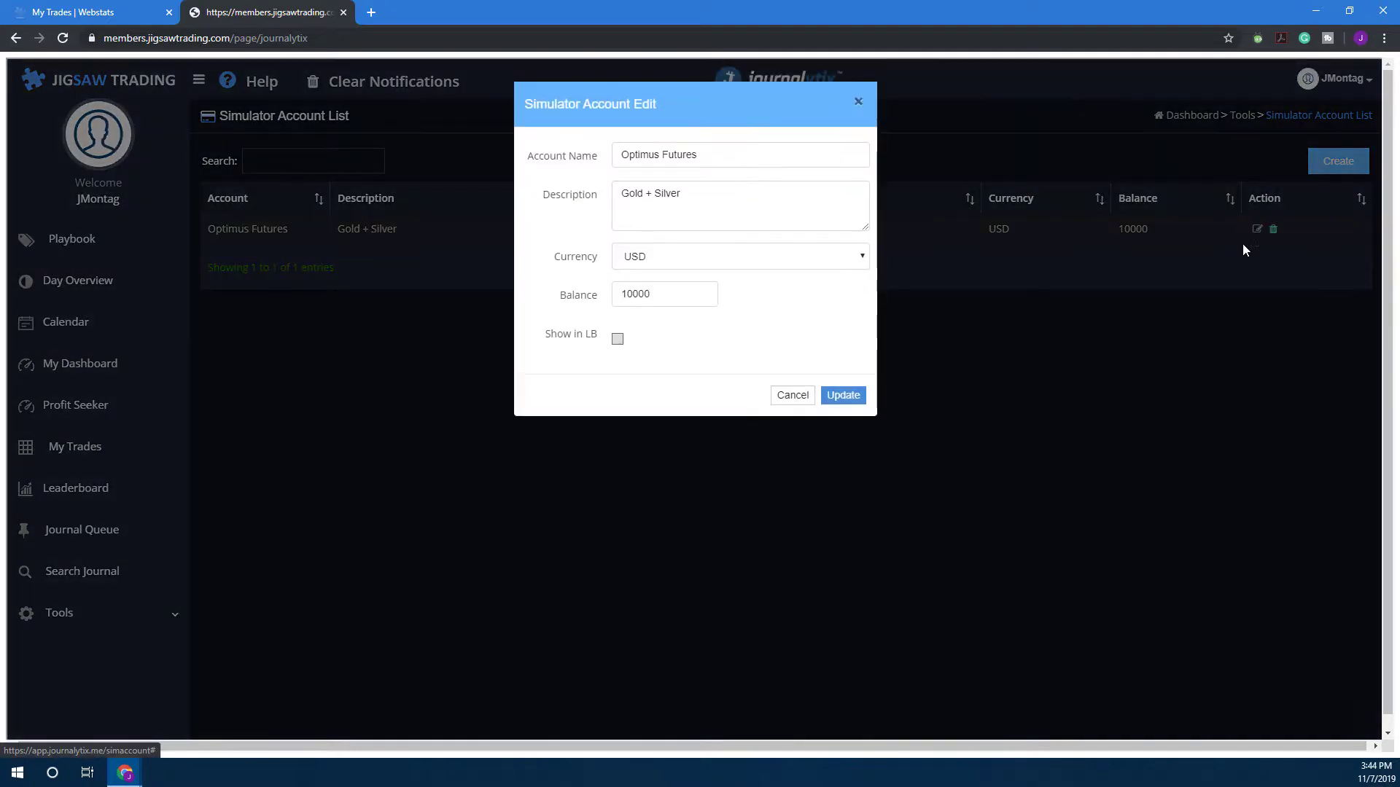
click(617, 339)
click(842, 396)
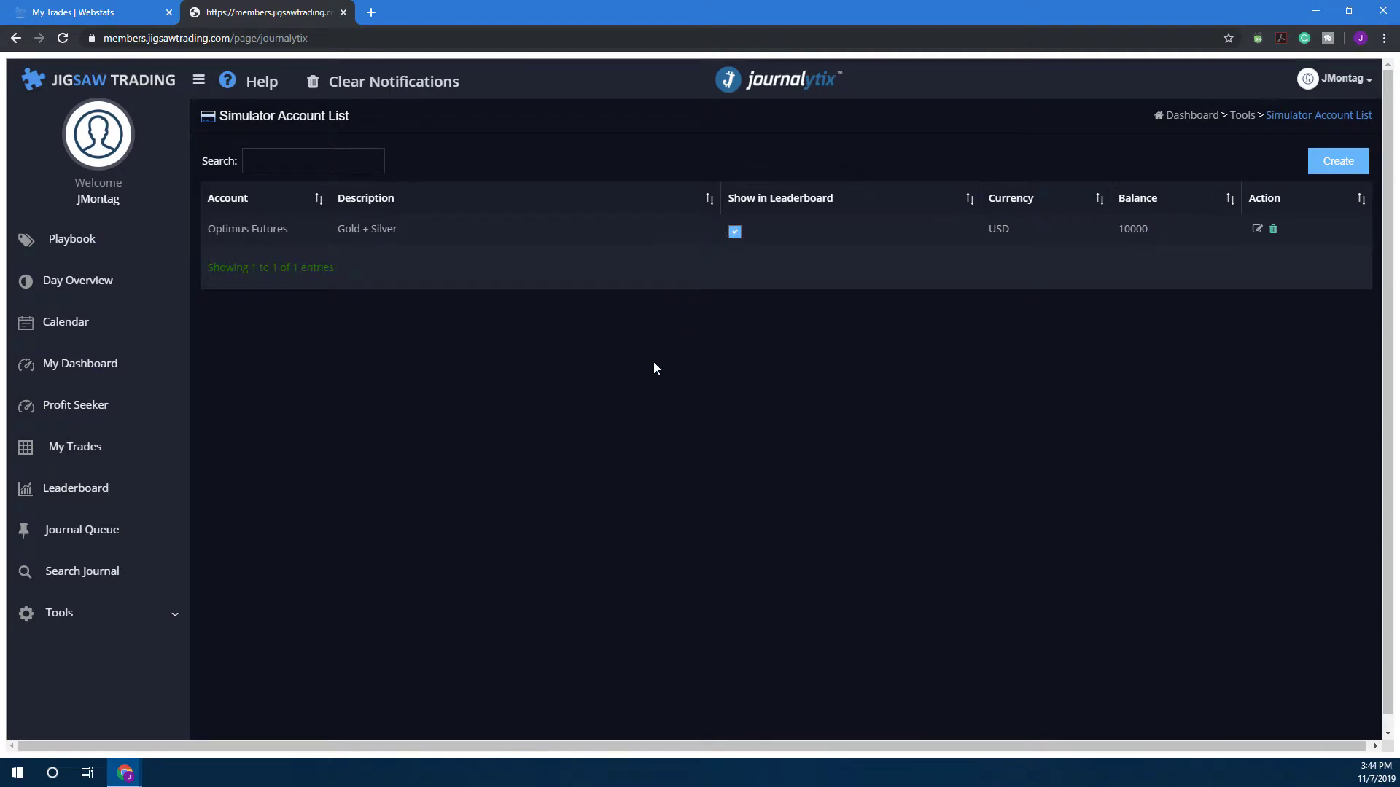
click(128, 490)
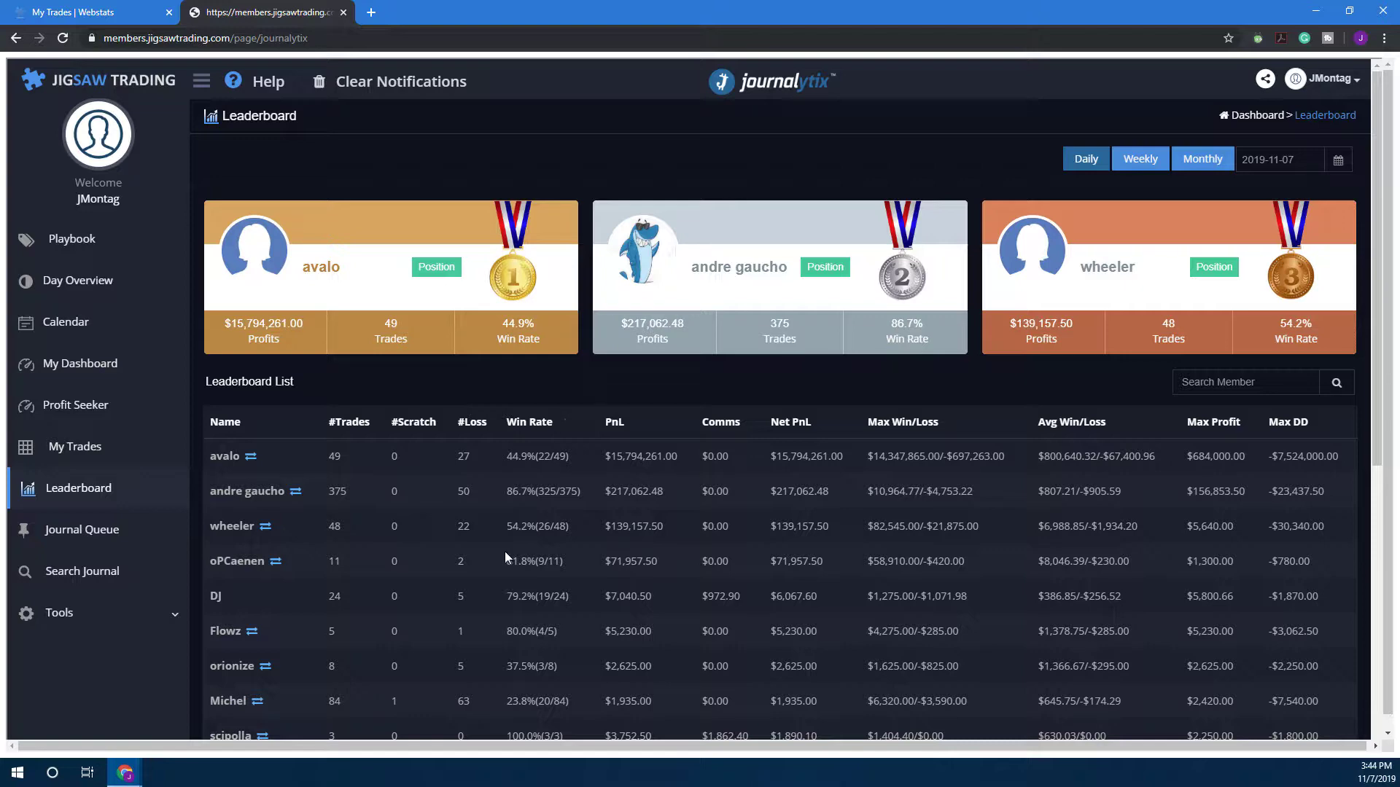
- Scroll through the top traders leaderboard, then expand Tools in the sidebar again
scroll(418, 483, down, 6)
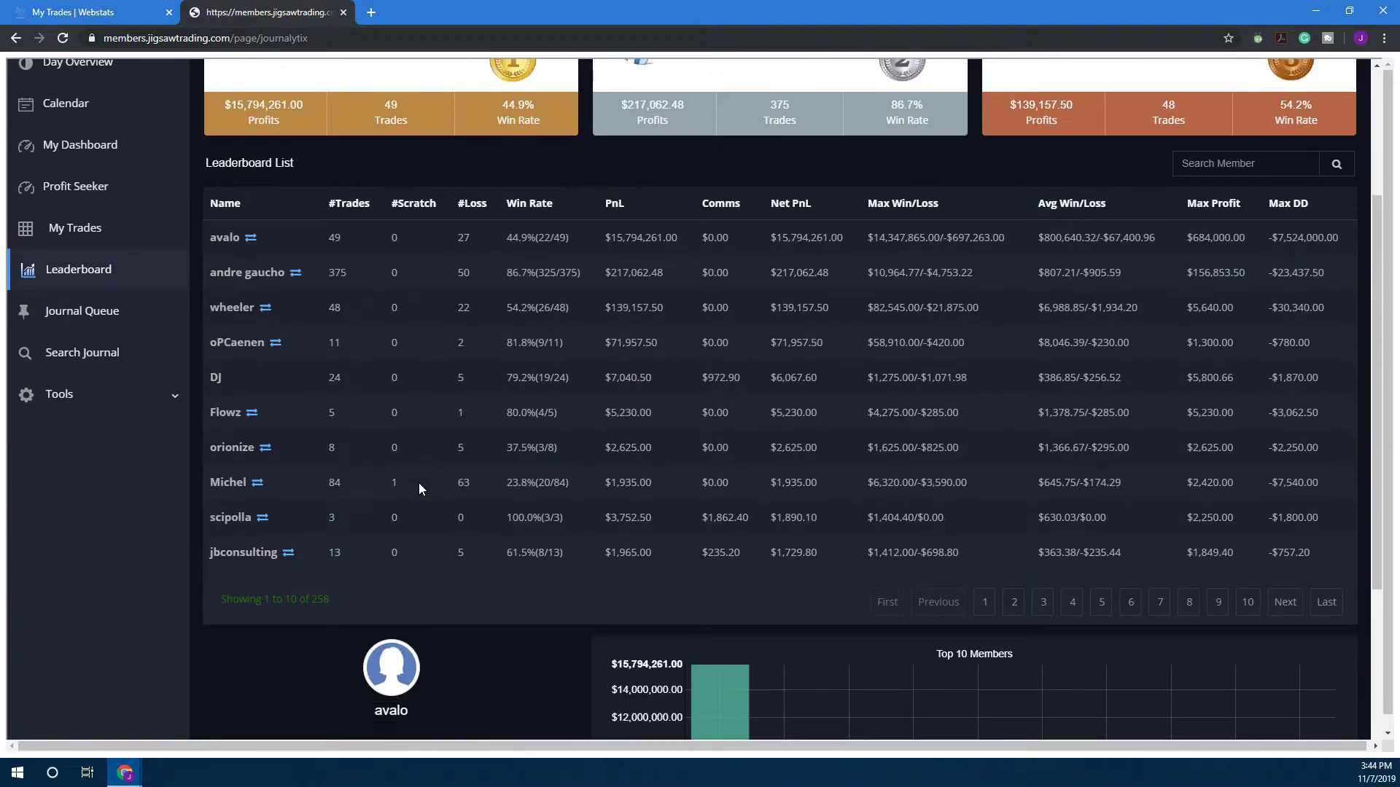
scroll(303, 352, up, 3)
scroll(1085, 606, up, 2)
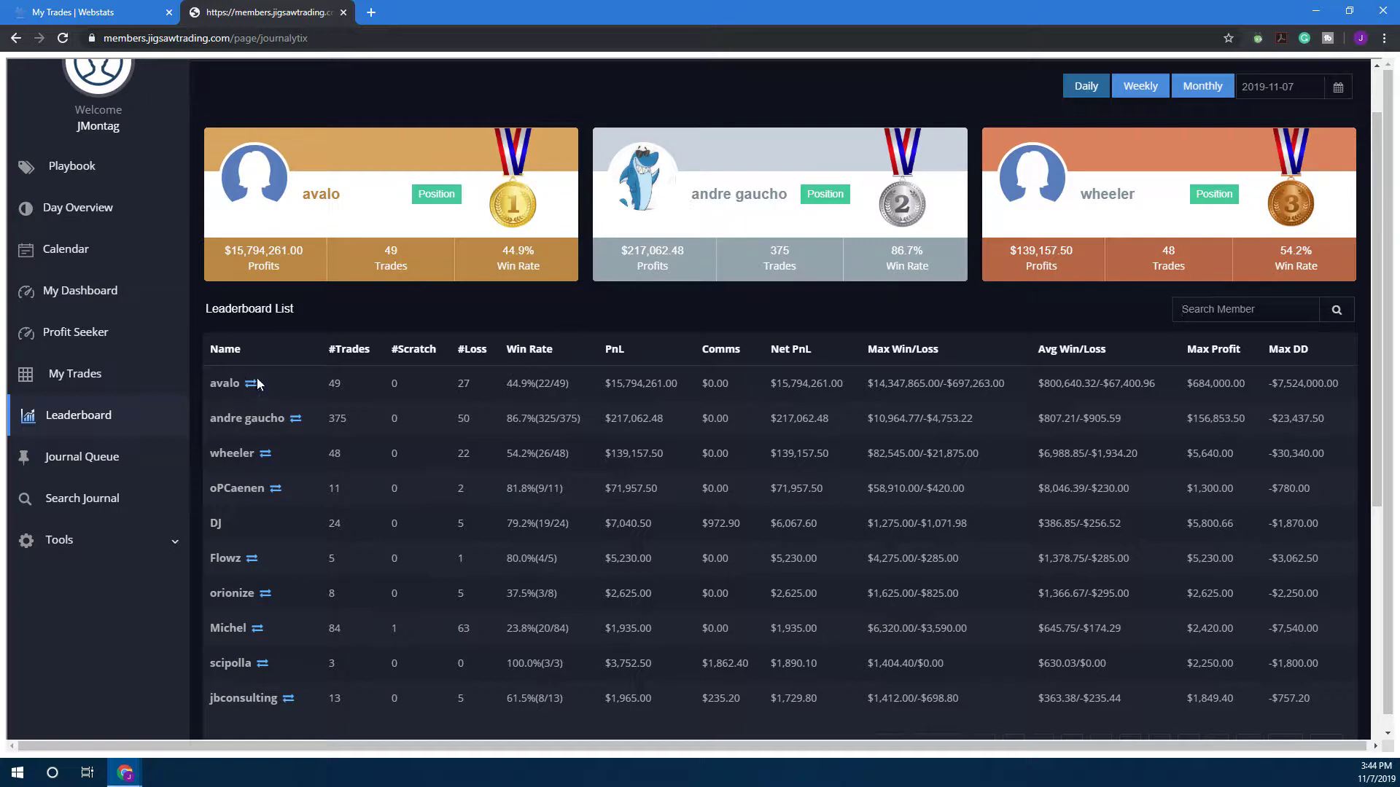
click(109, 539)
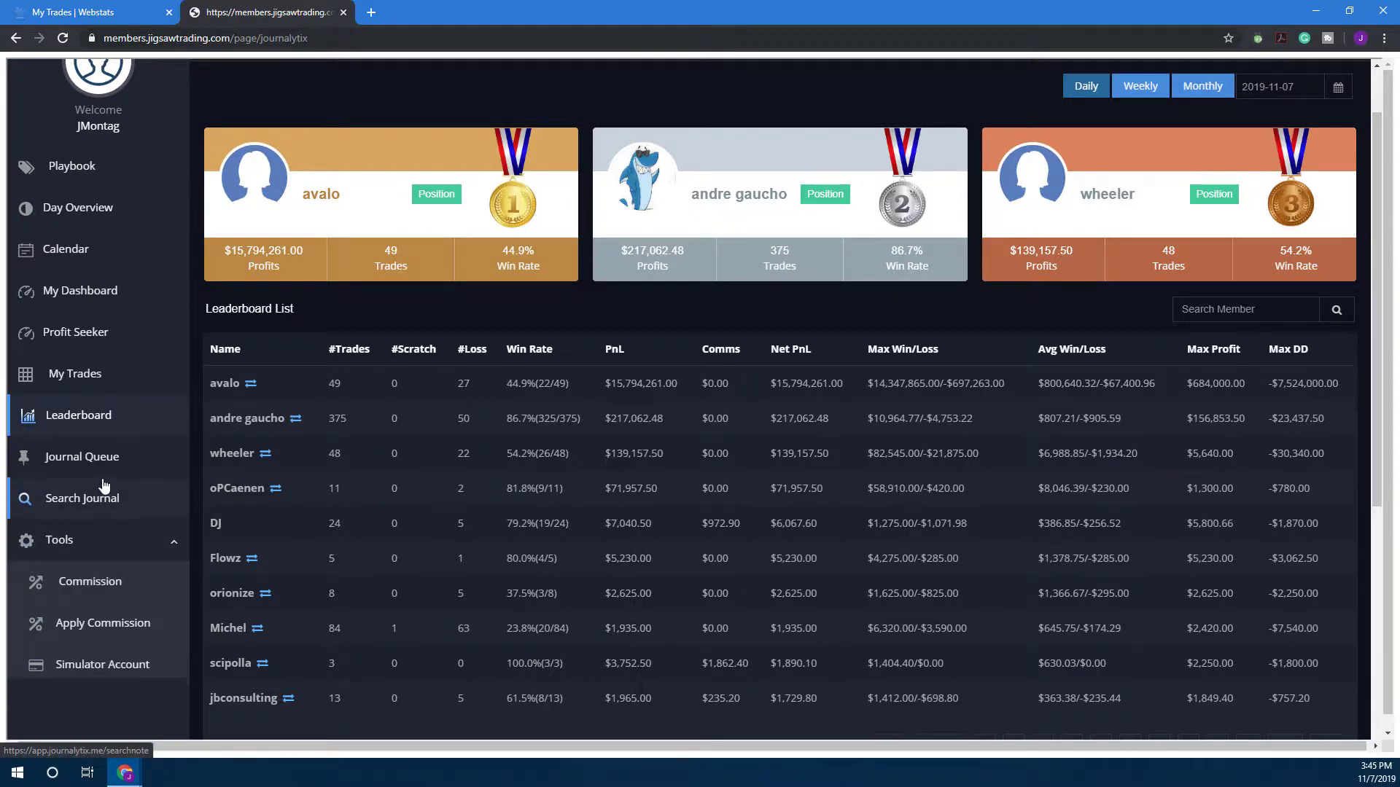
scroll(127, 620, down, 1)
- Return to the Simulator Account List and cancel deleting the Optimus Futures account
click(109, 594)
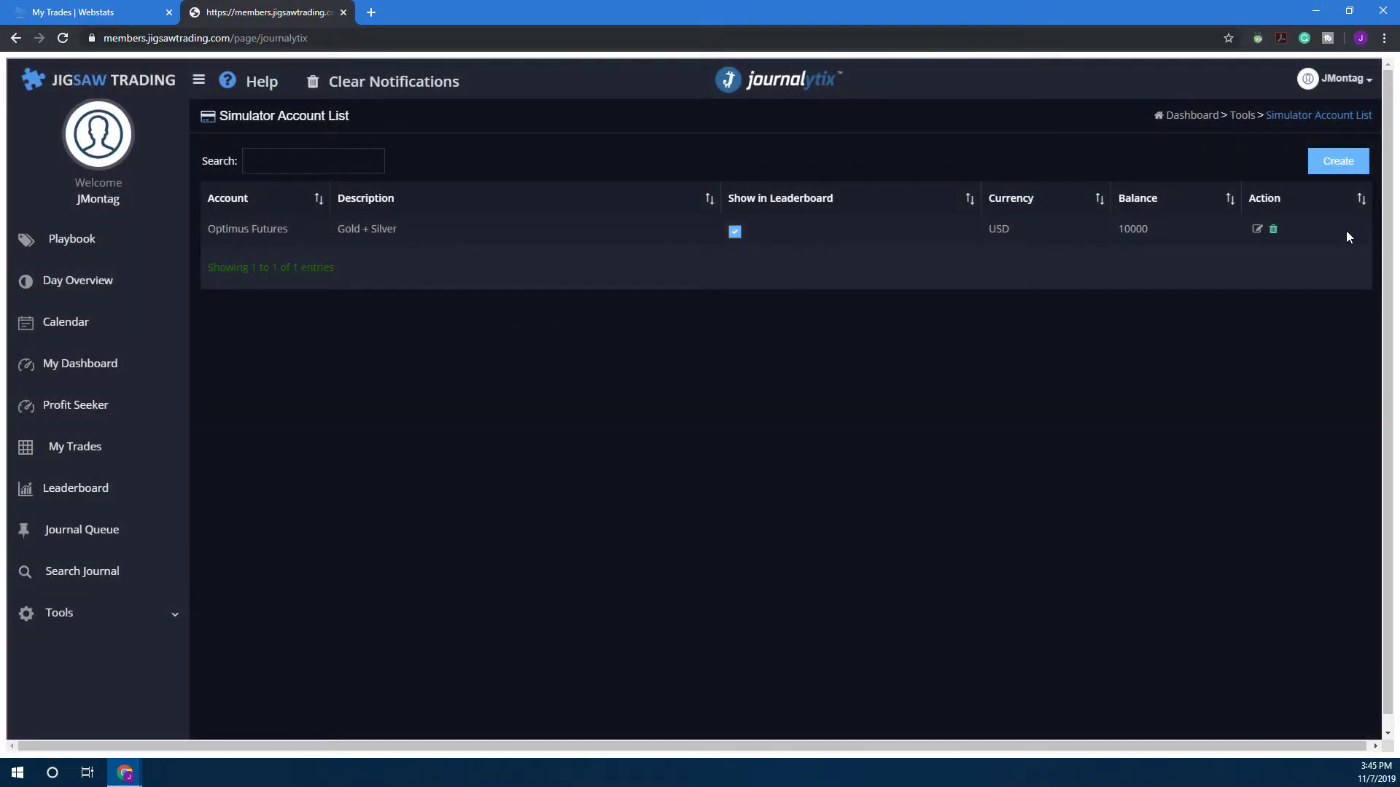
click(1274, 231)
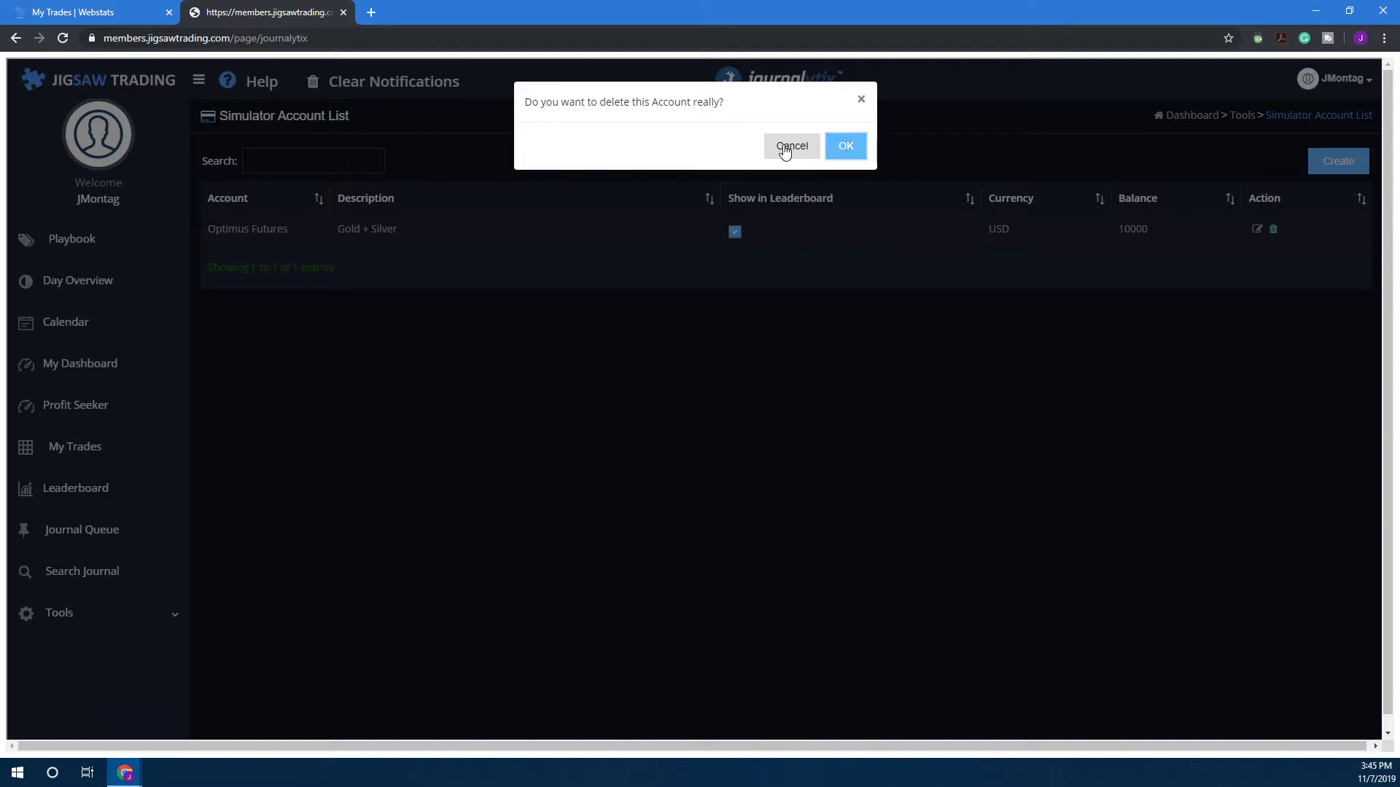
click(792, 147)
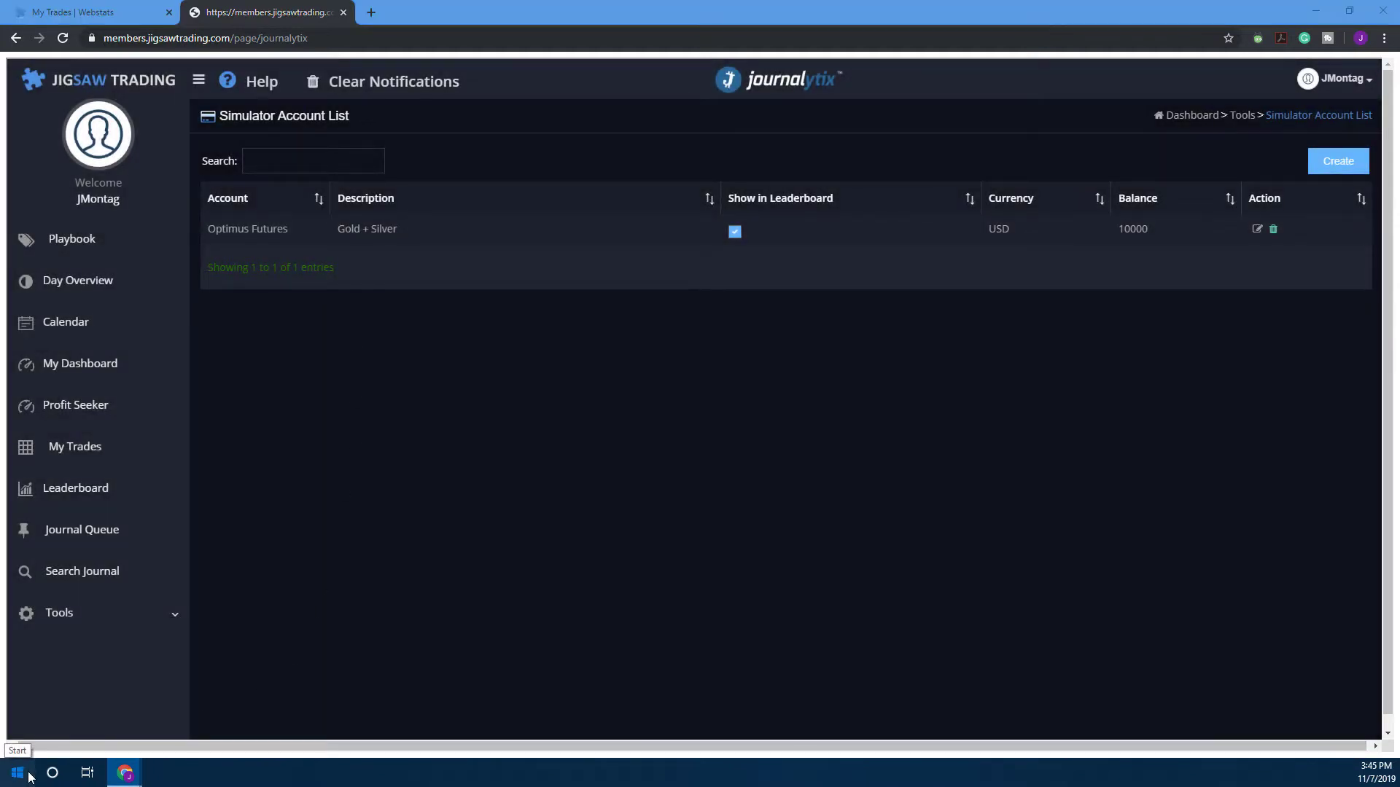
- Launch Jigsaw daytradr from the Start menu's Recently added apps
click(29, 775)
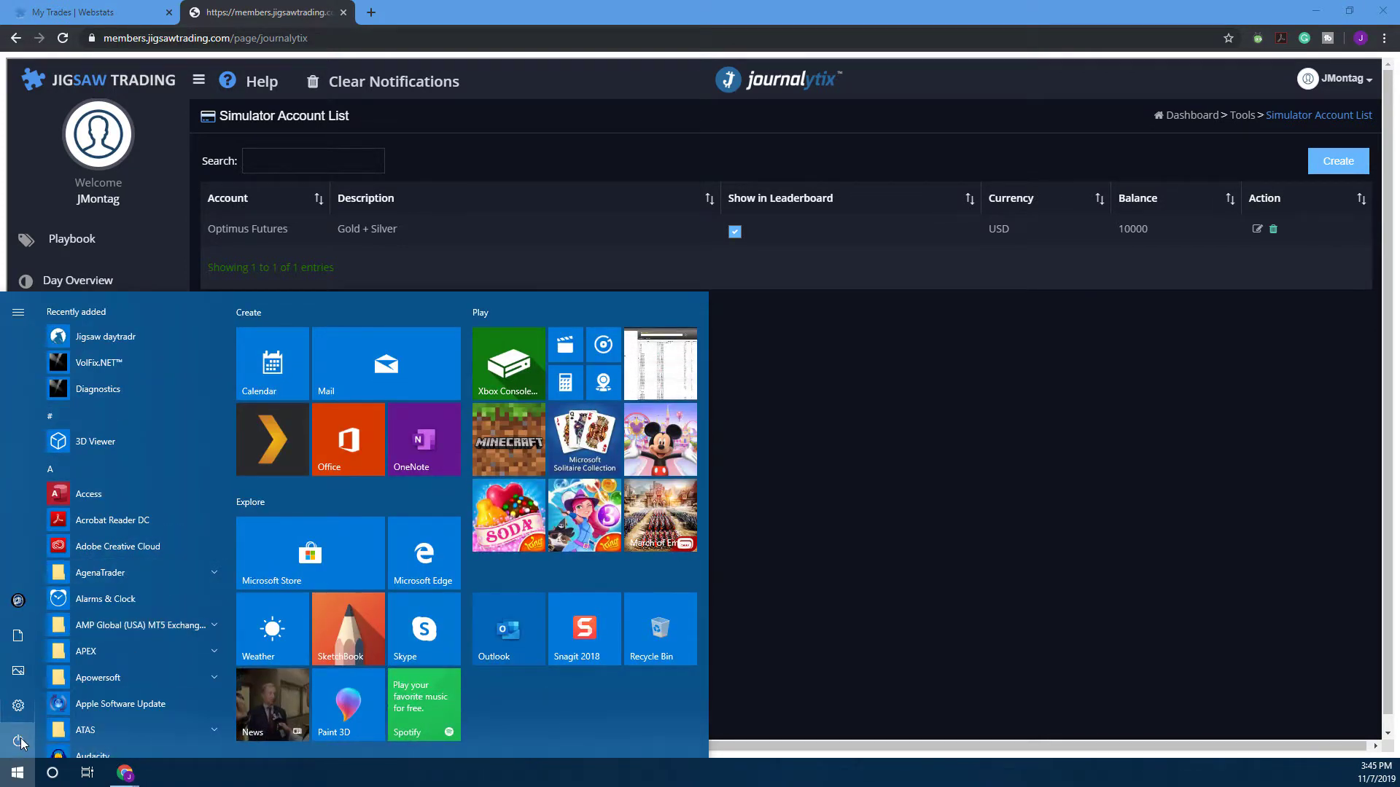
click(52, 773)
click(30, 784)
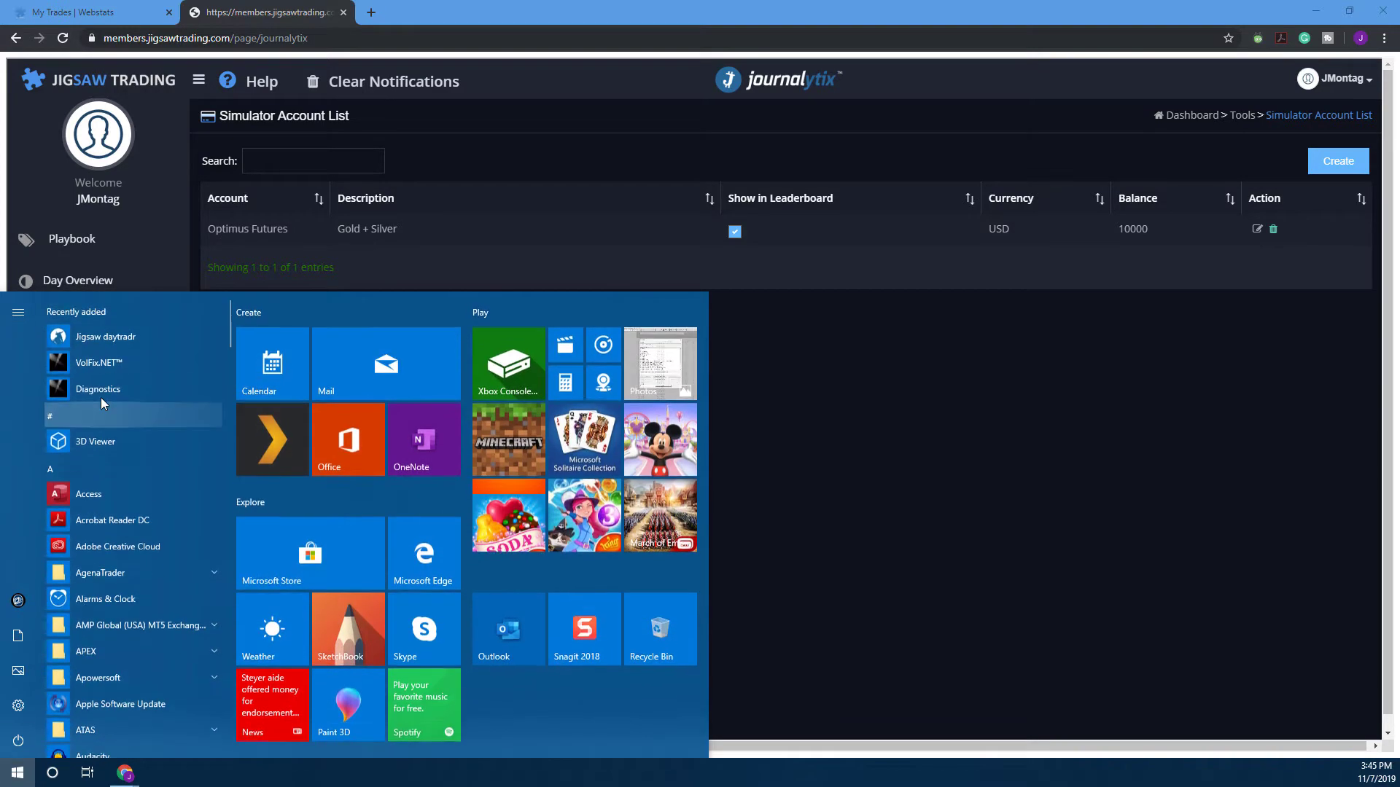
click(116, 343)
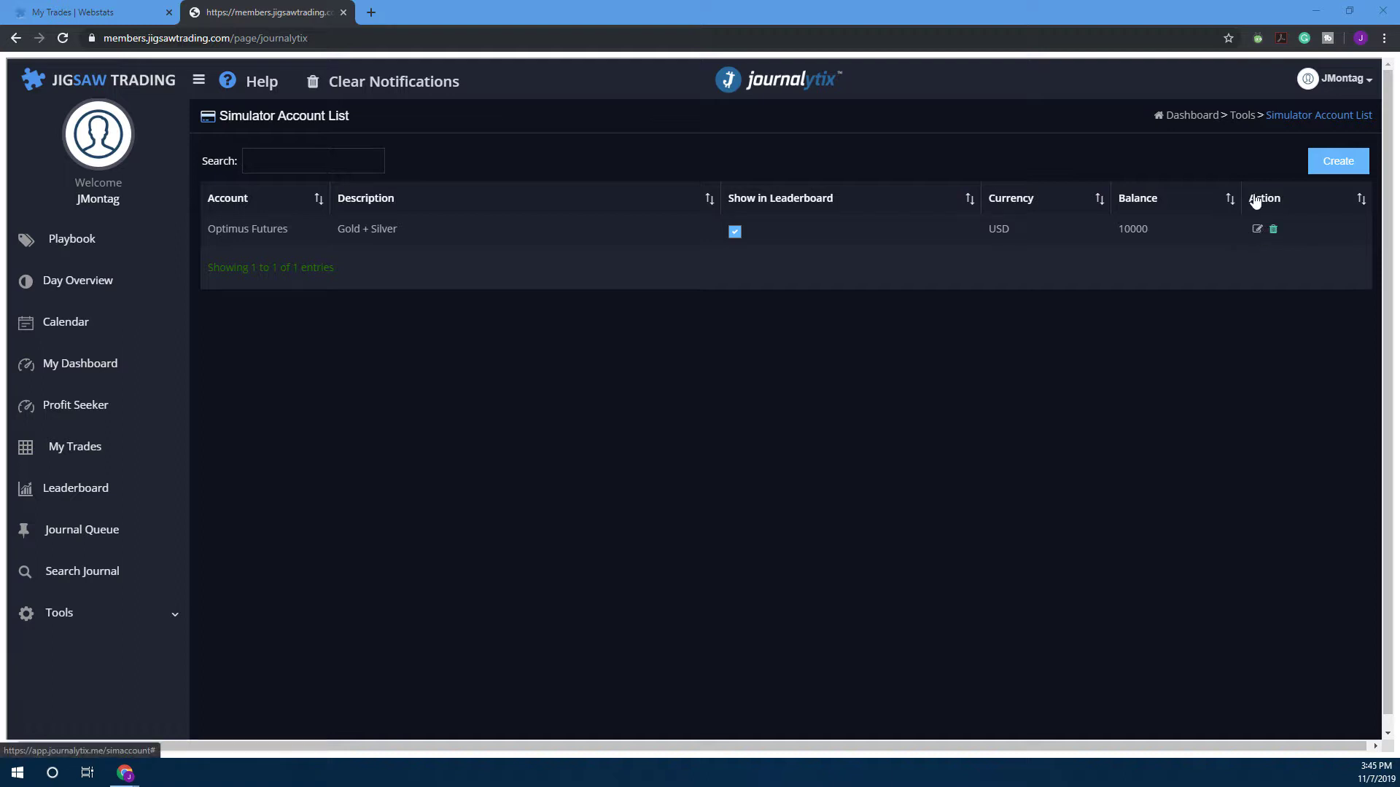
- Inspect the Optimus Futures account name and description, then cancel without saving changes
click(1257, 230)
click(1257, 231)
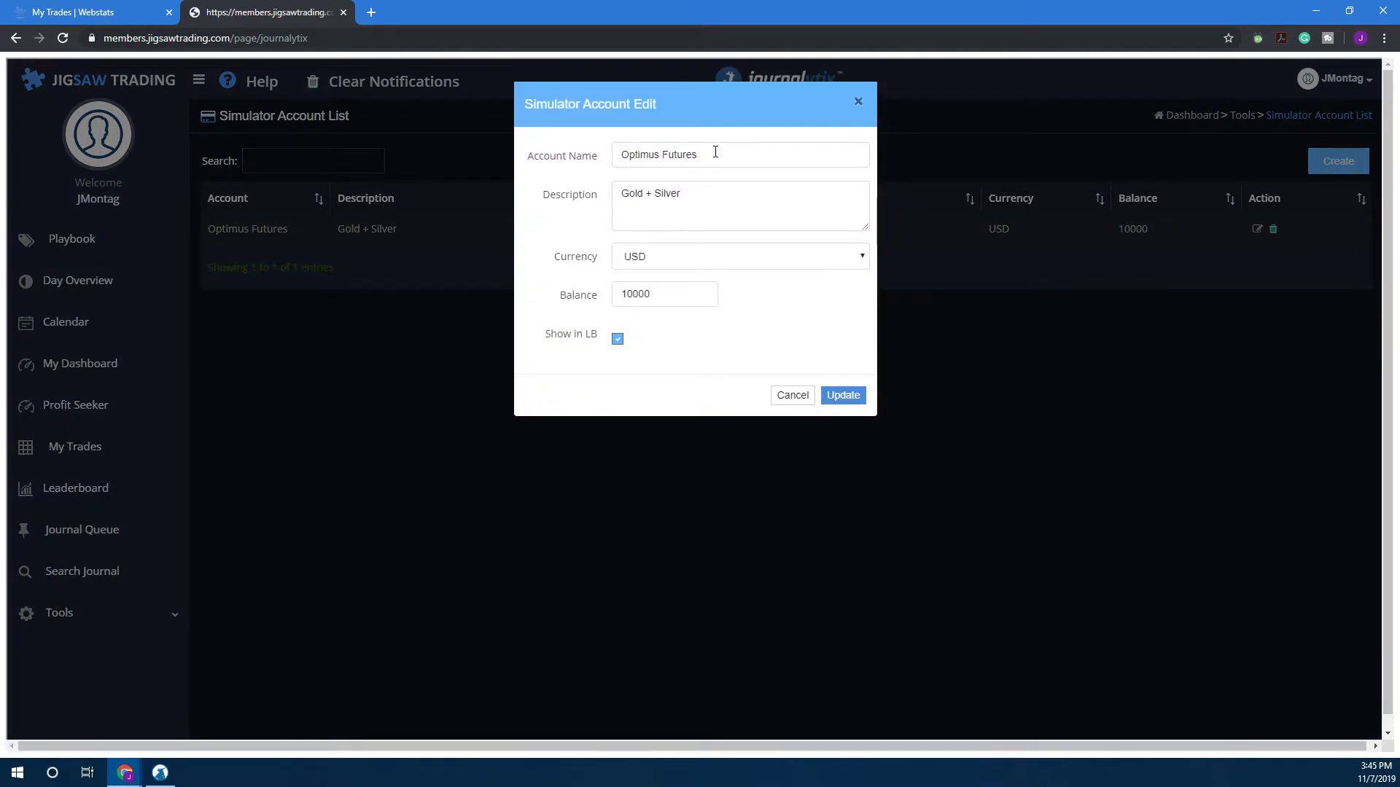
triple_click(716, 152)
triple_click(672, 191)
click(784, 396)
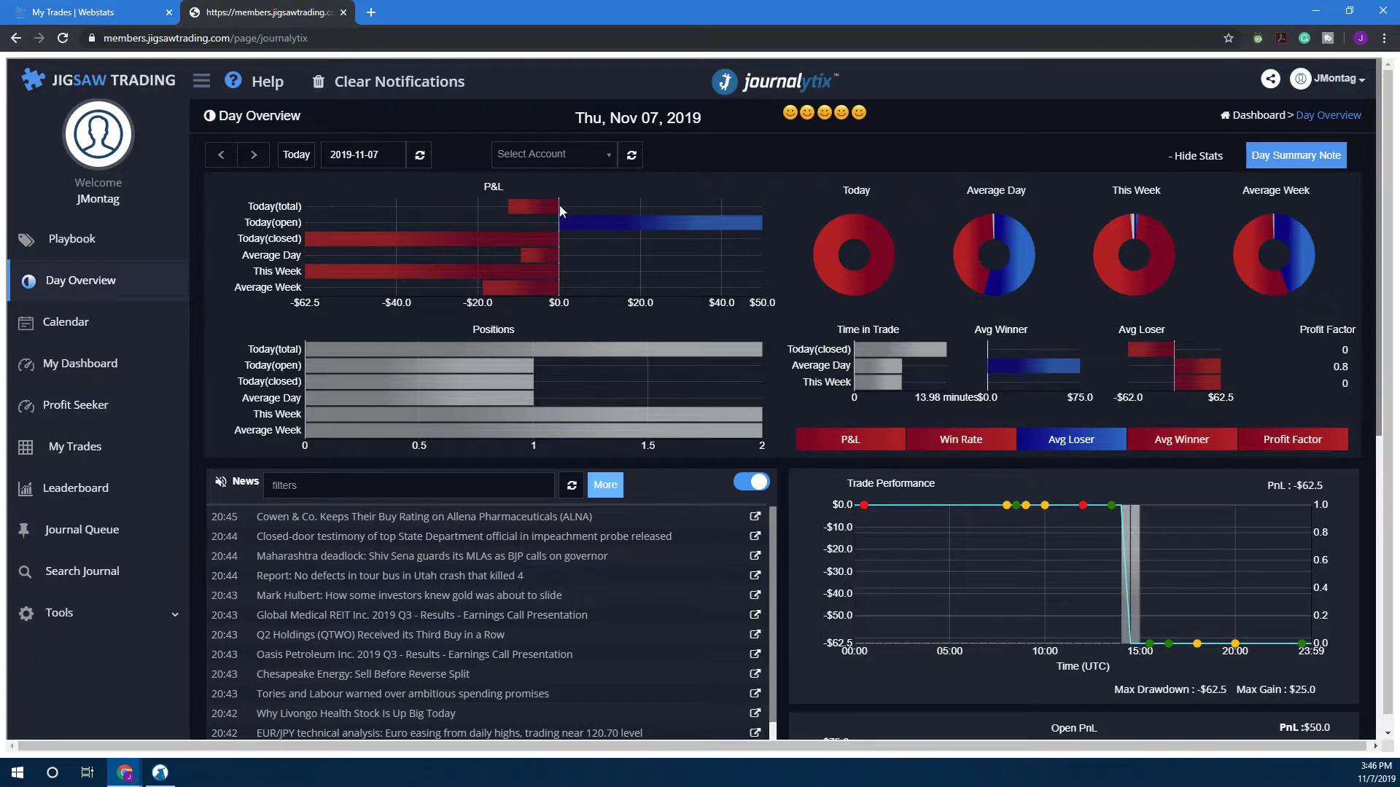
- Check the Day Overview account filter unchanged, then start a Depth & Sales view in daytradr
click(595, 161)
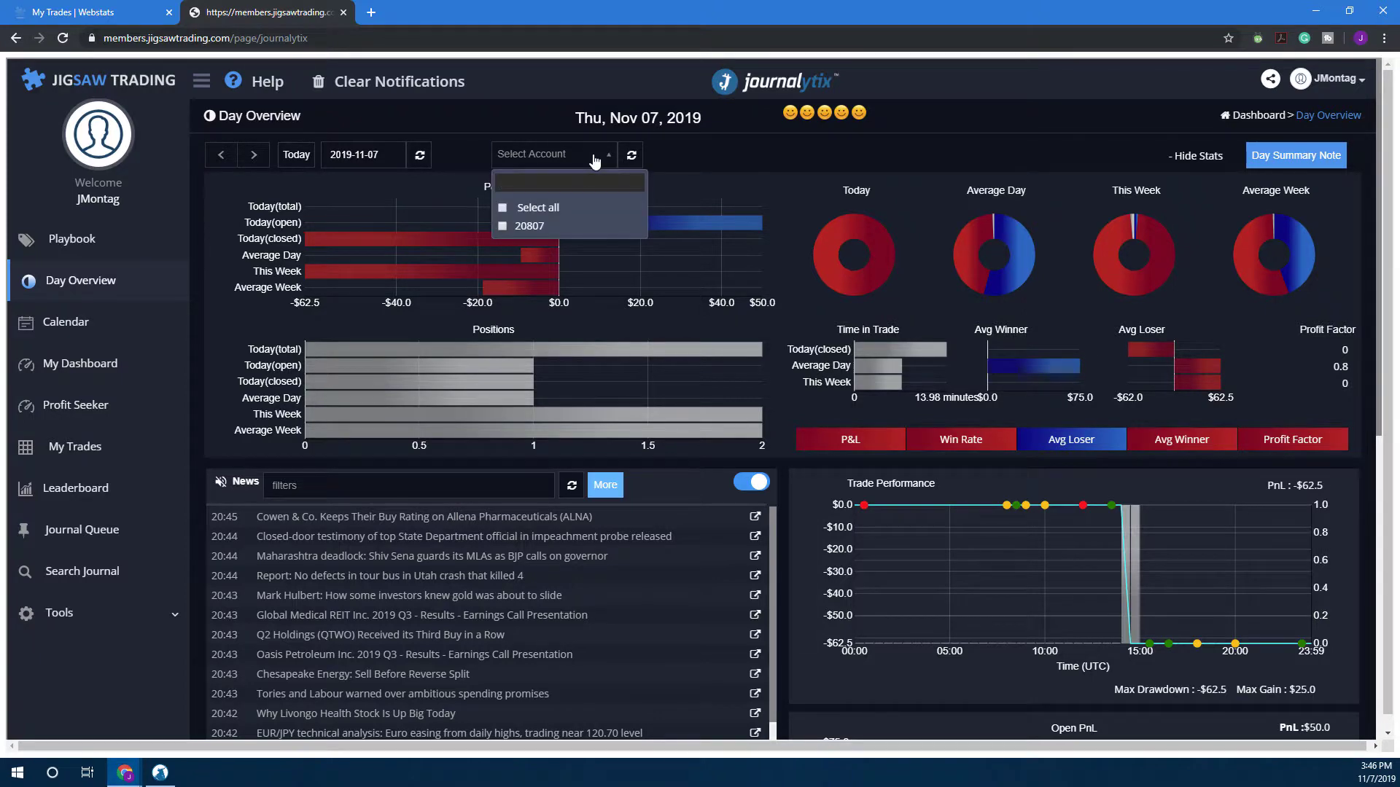
scroll(527, 217, down, 2)
scroll(528, 212, up, 2)
click(698, 189)
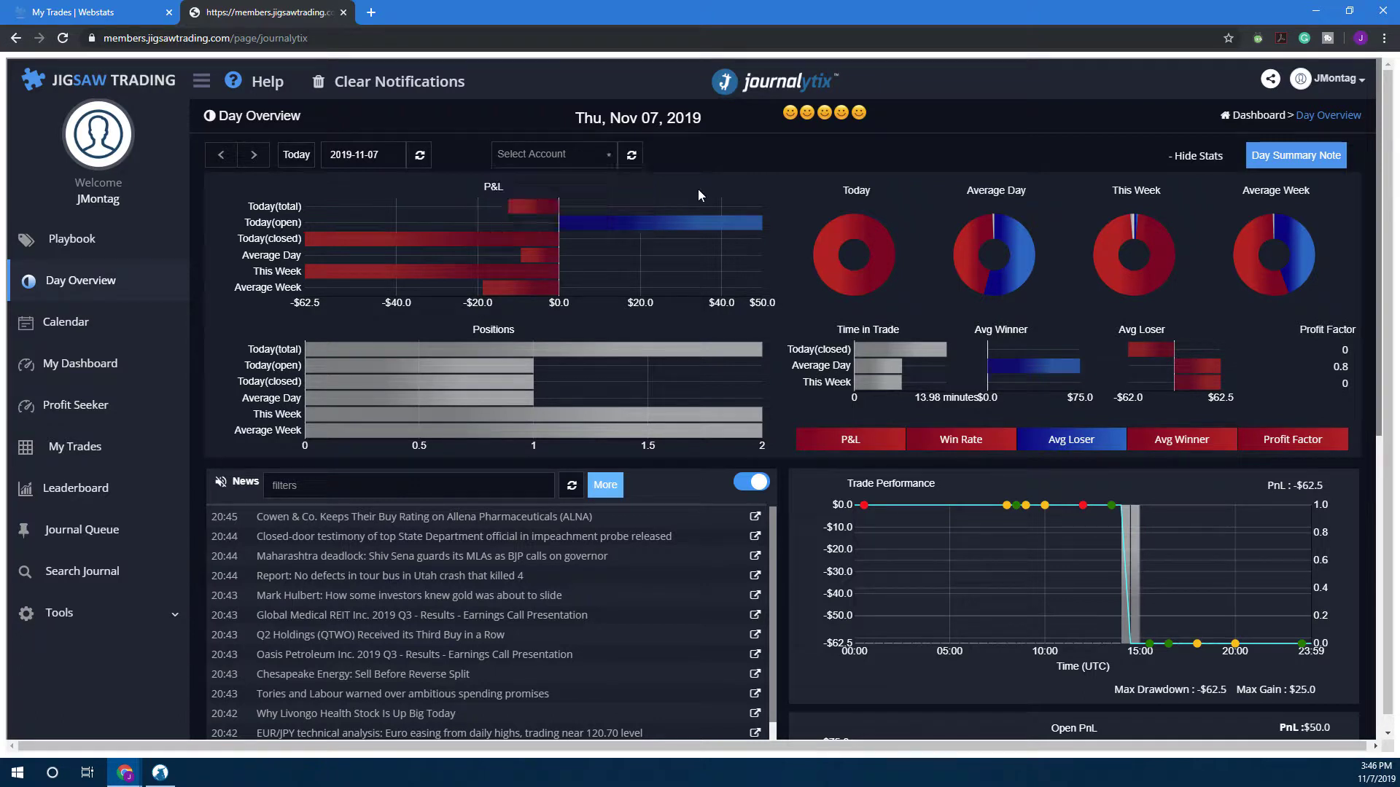
click(160, 773)
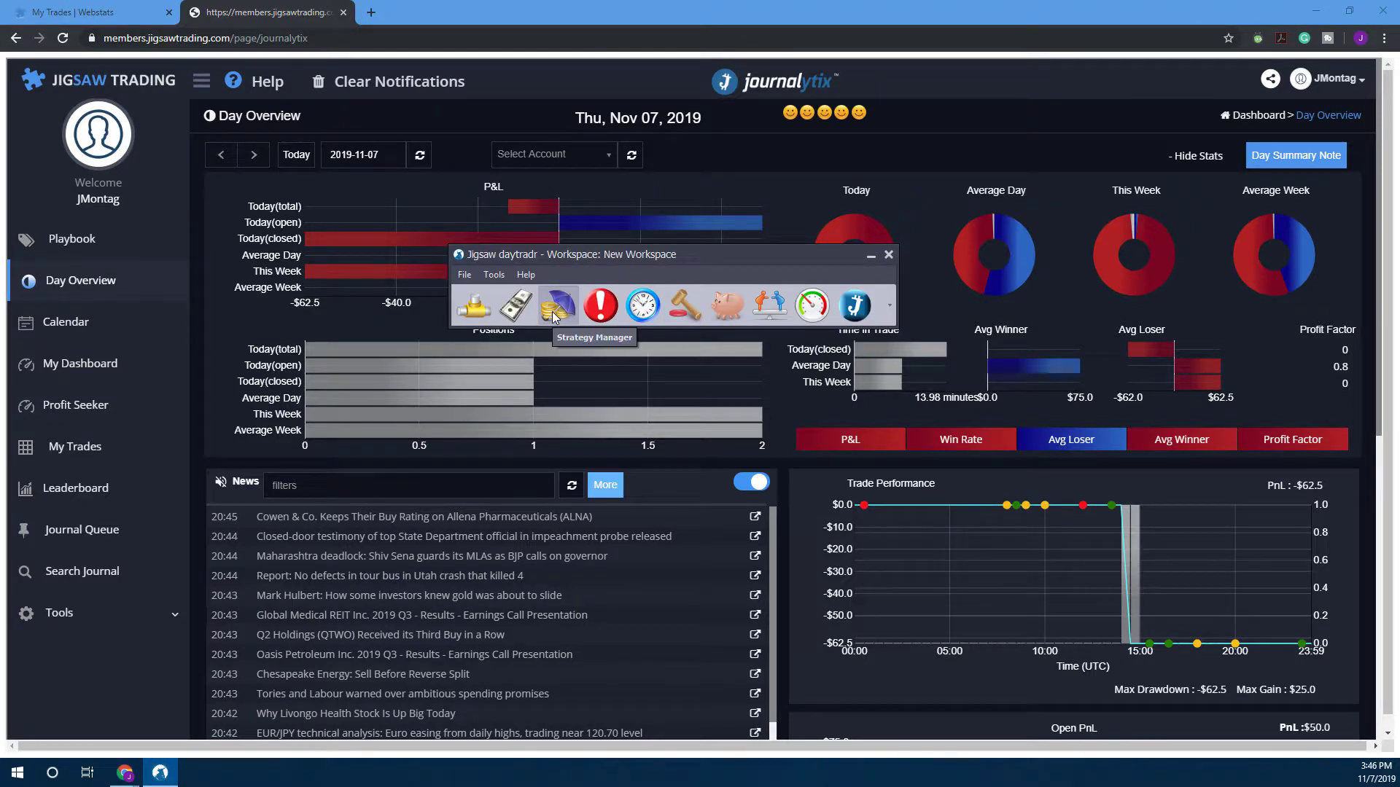
click(683, 309)
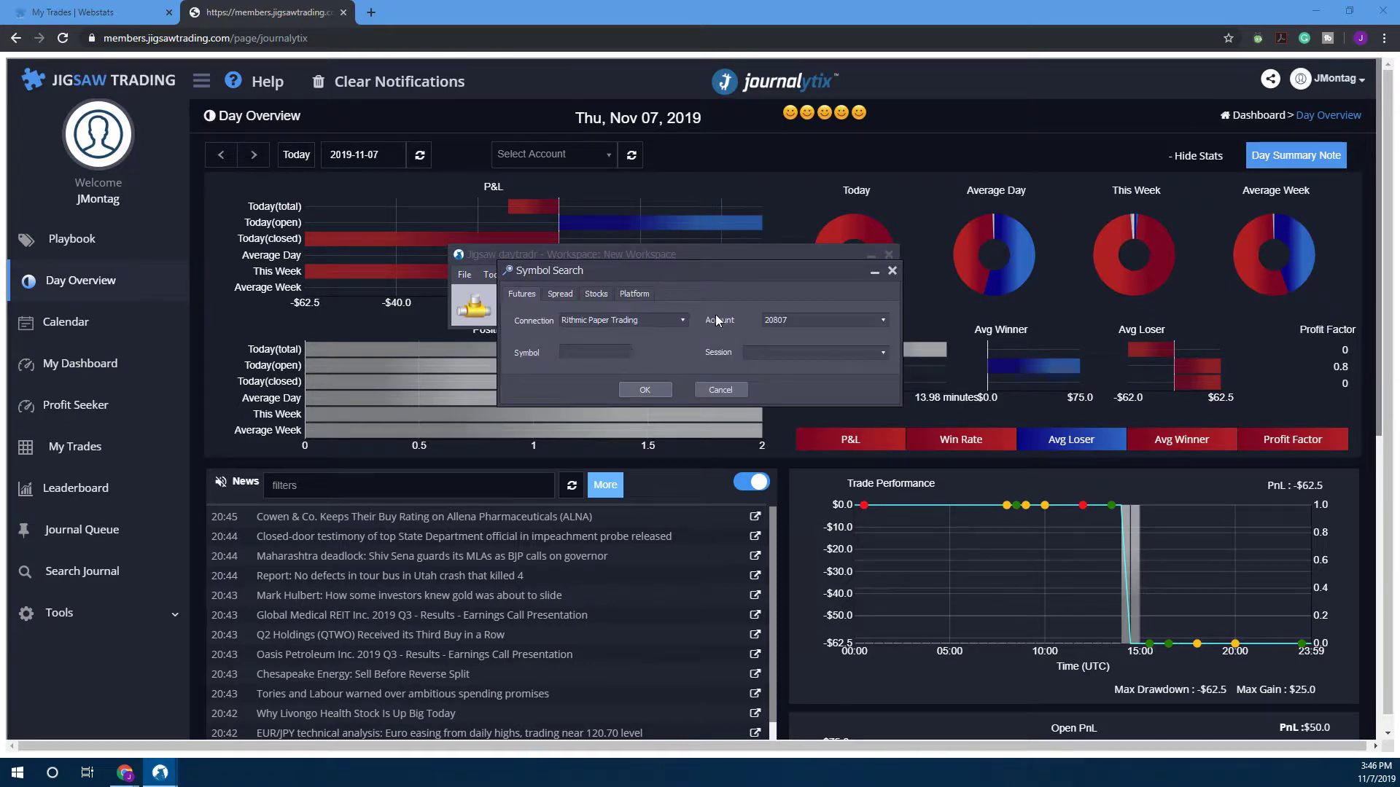
- Choose account Optimus Futures and symbol ESZ19 in Symbol Search, then open the DOM ladder
click(799, 318)
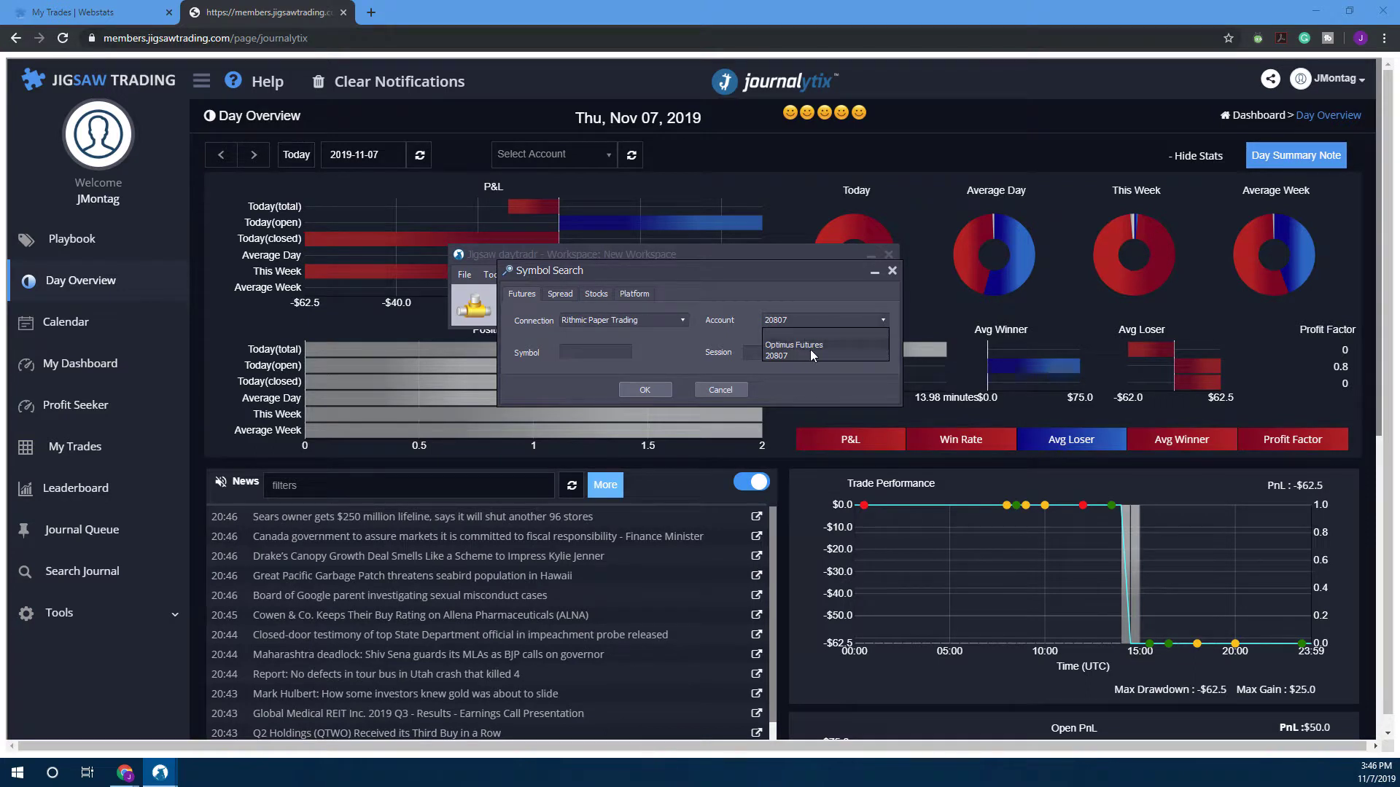
click(805, 347)
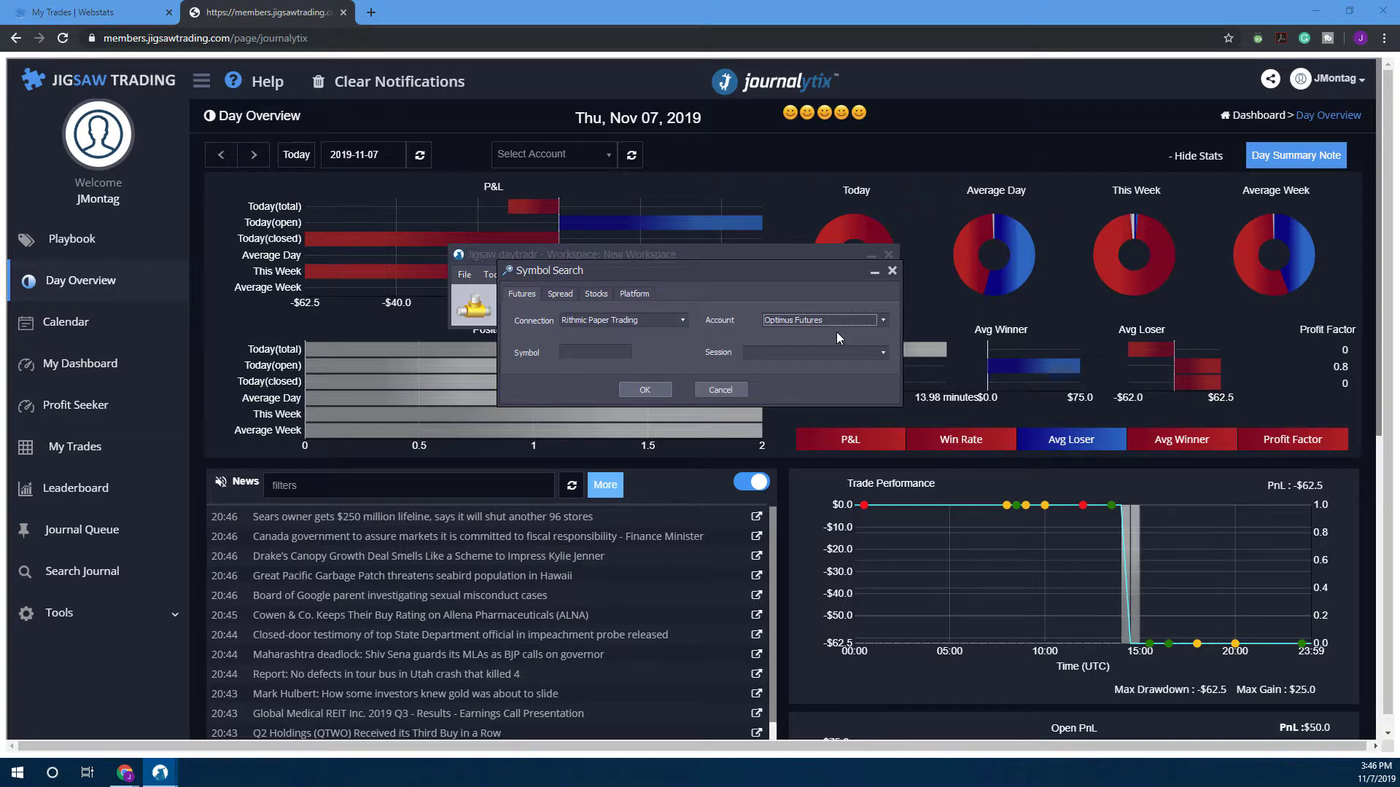
click(614, 355)
click(644, 405)
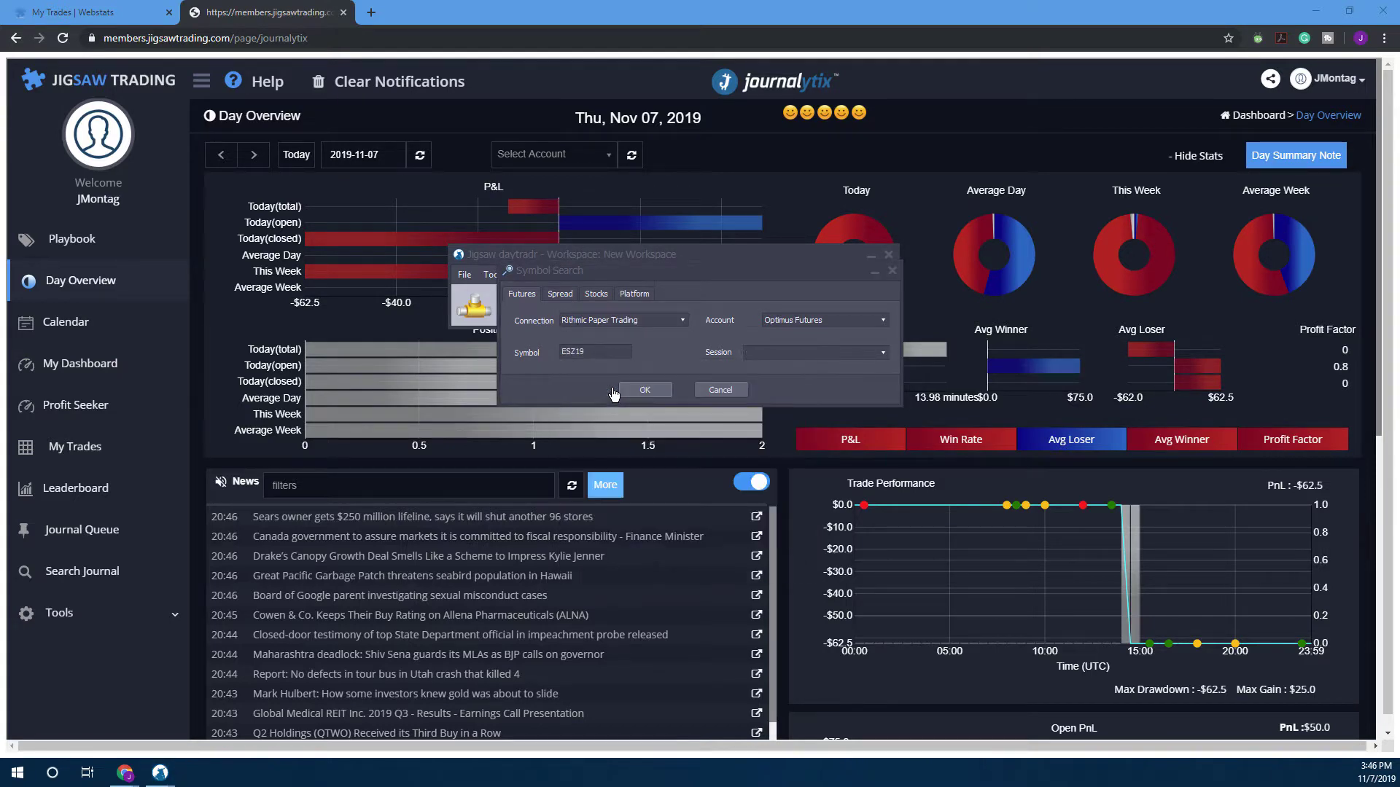
click(643, 390)
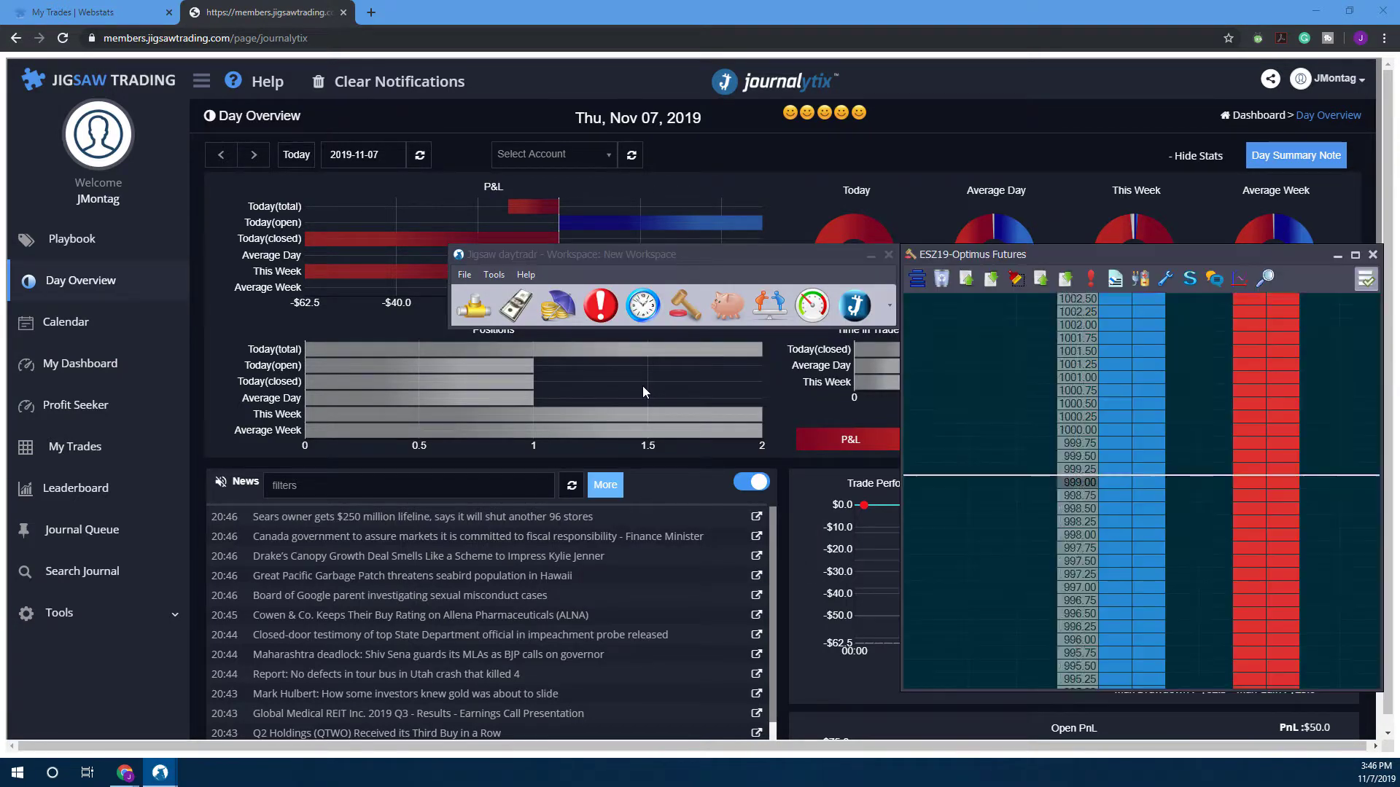
- Minimize Chrome and place the order entry panel just above the ESZ19 ladder
drag(1027, 260, 600, 192)
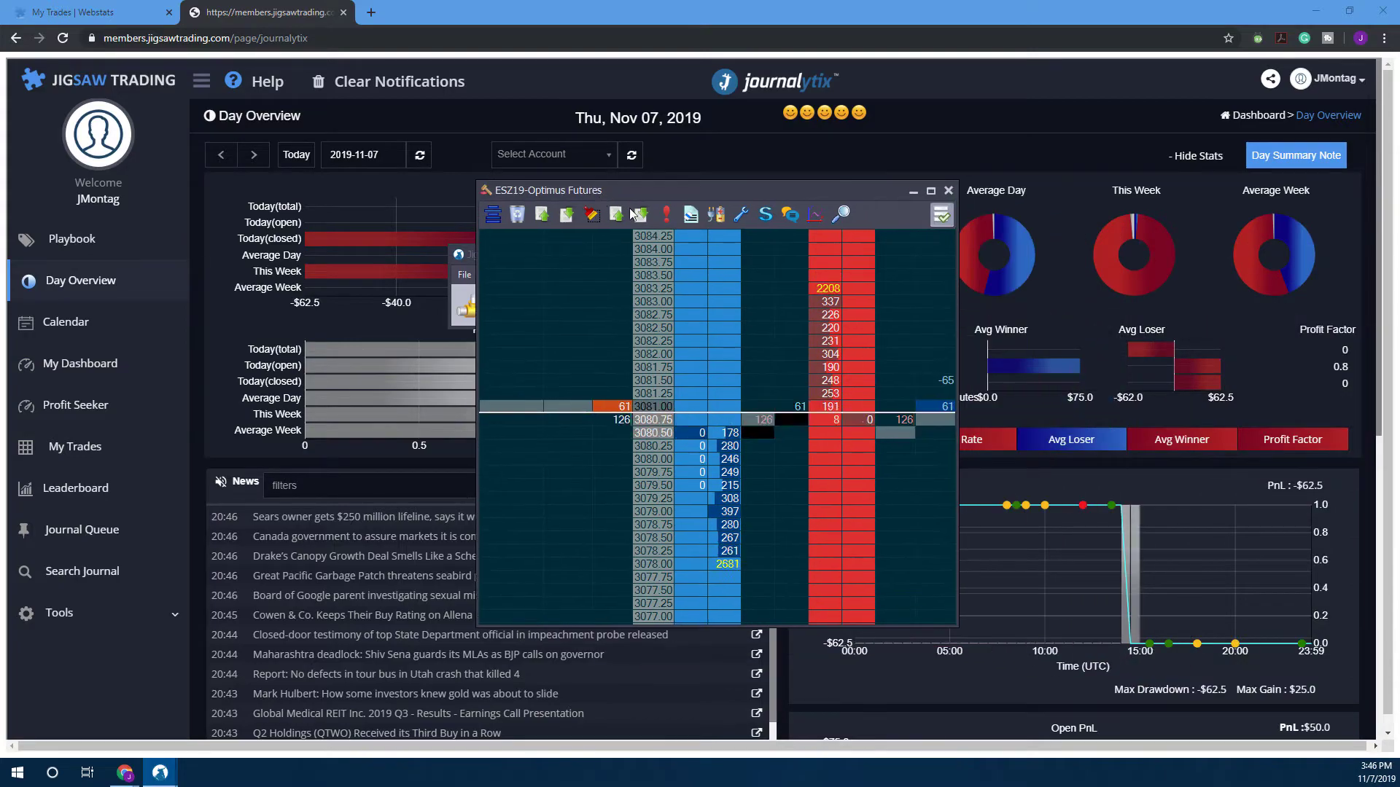
click(1311, 19)
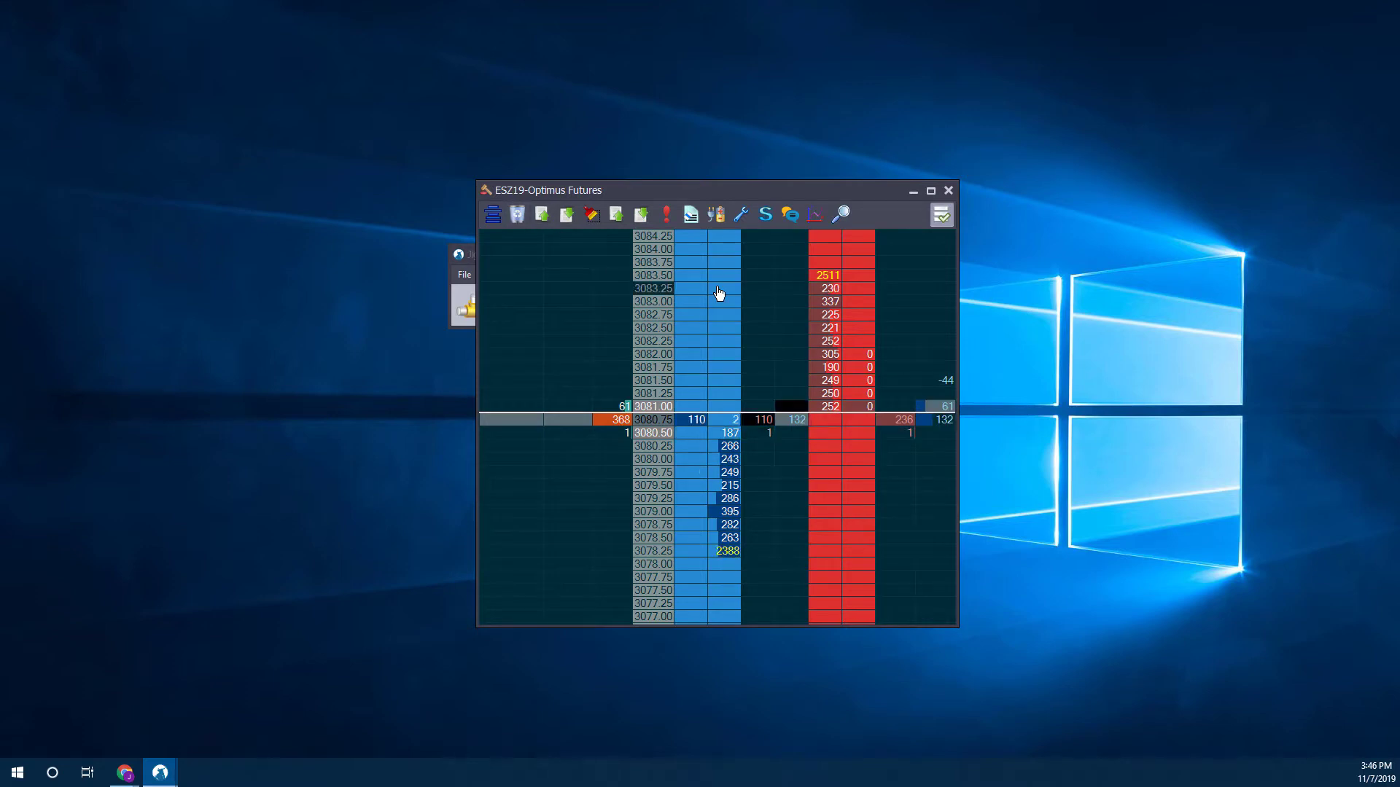
click(764, 215)
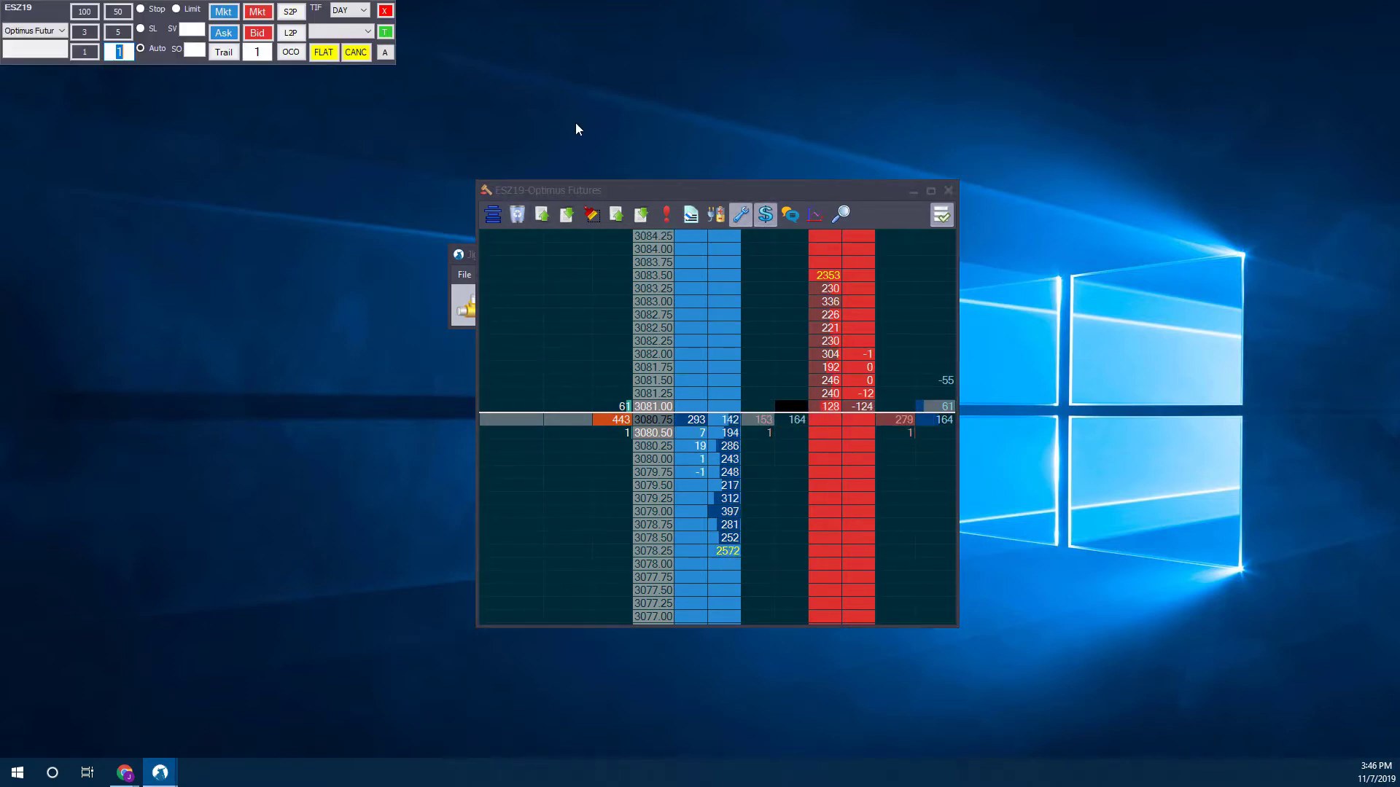
drag(44, 40, 536, 135)
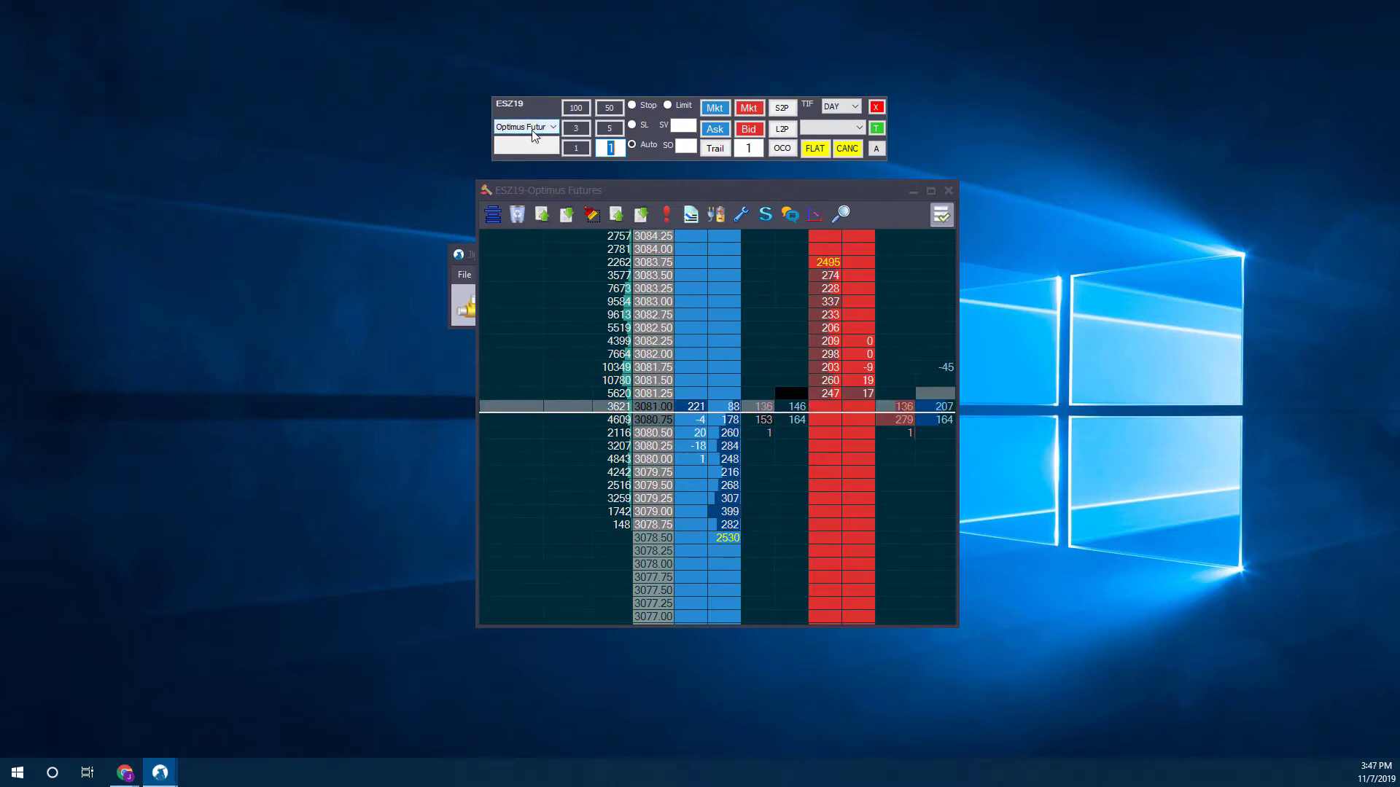
- Buy one ESZ19 contract at market on Optimus Futures, opening a +1 position
click(722, 113)
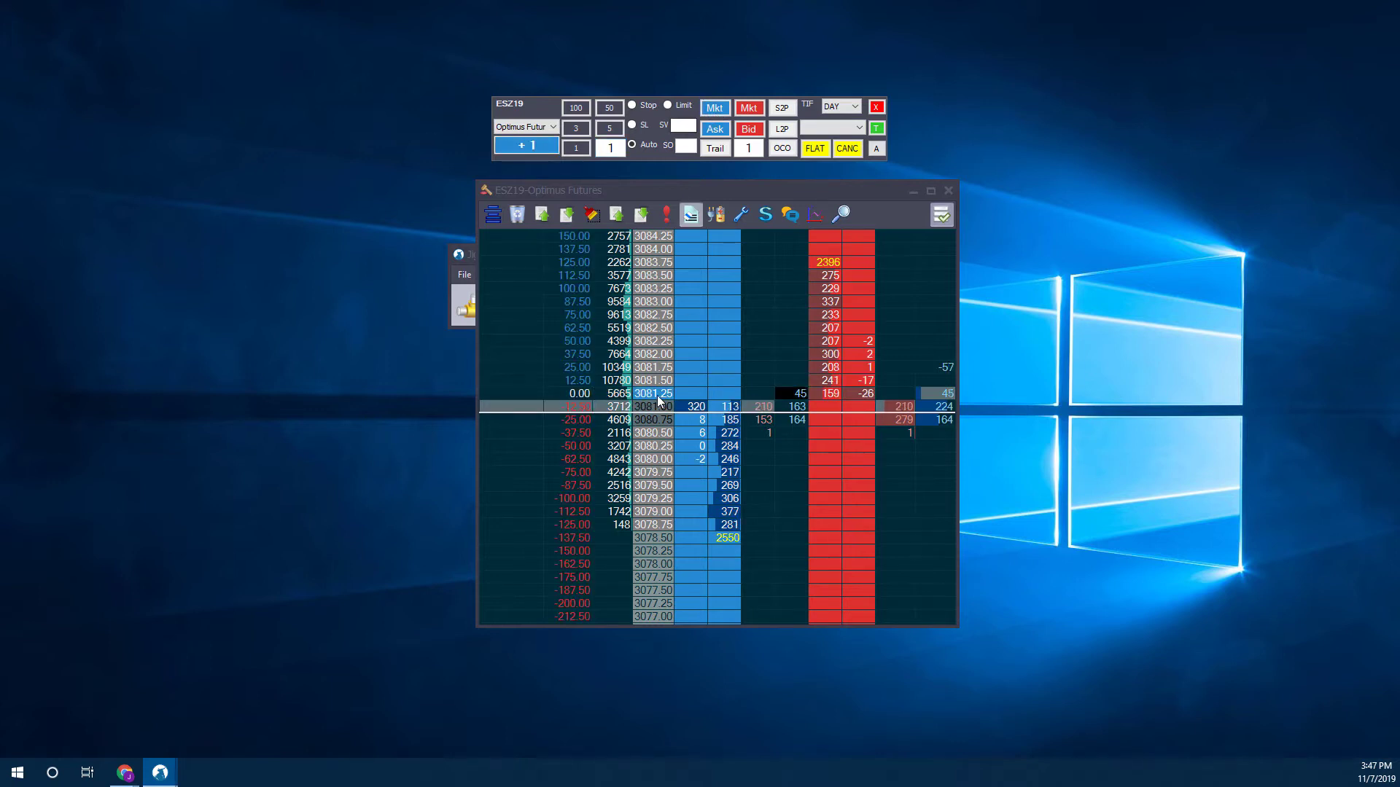
drag(646, 185, 925, 213)
click(627, 253)
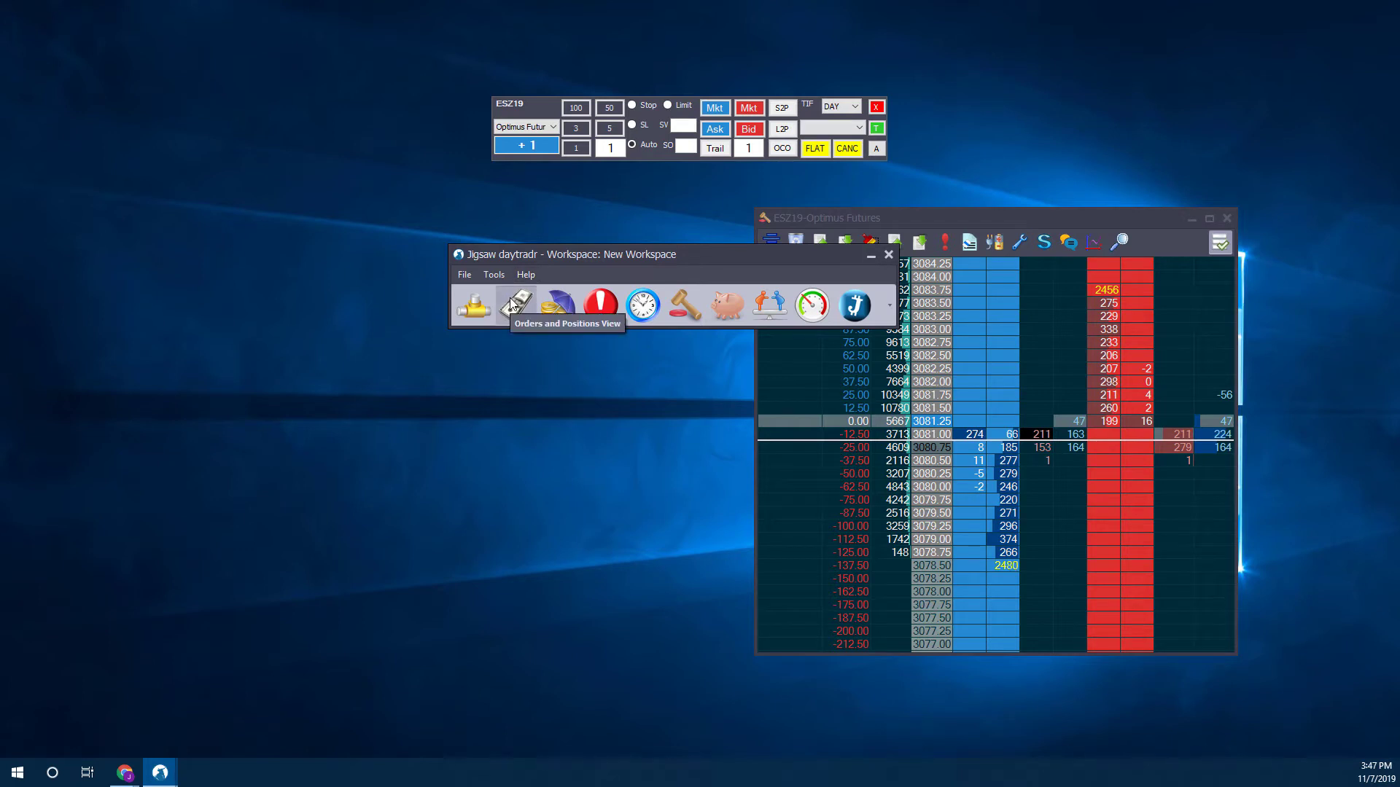
- In the Orders and Positions view, check Accounts and confirm the 1-contract ESZ19 market buy is Filled
click(512, 304)
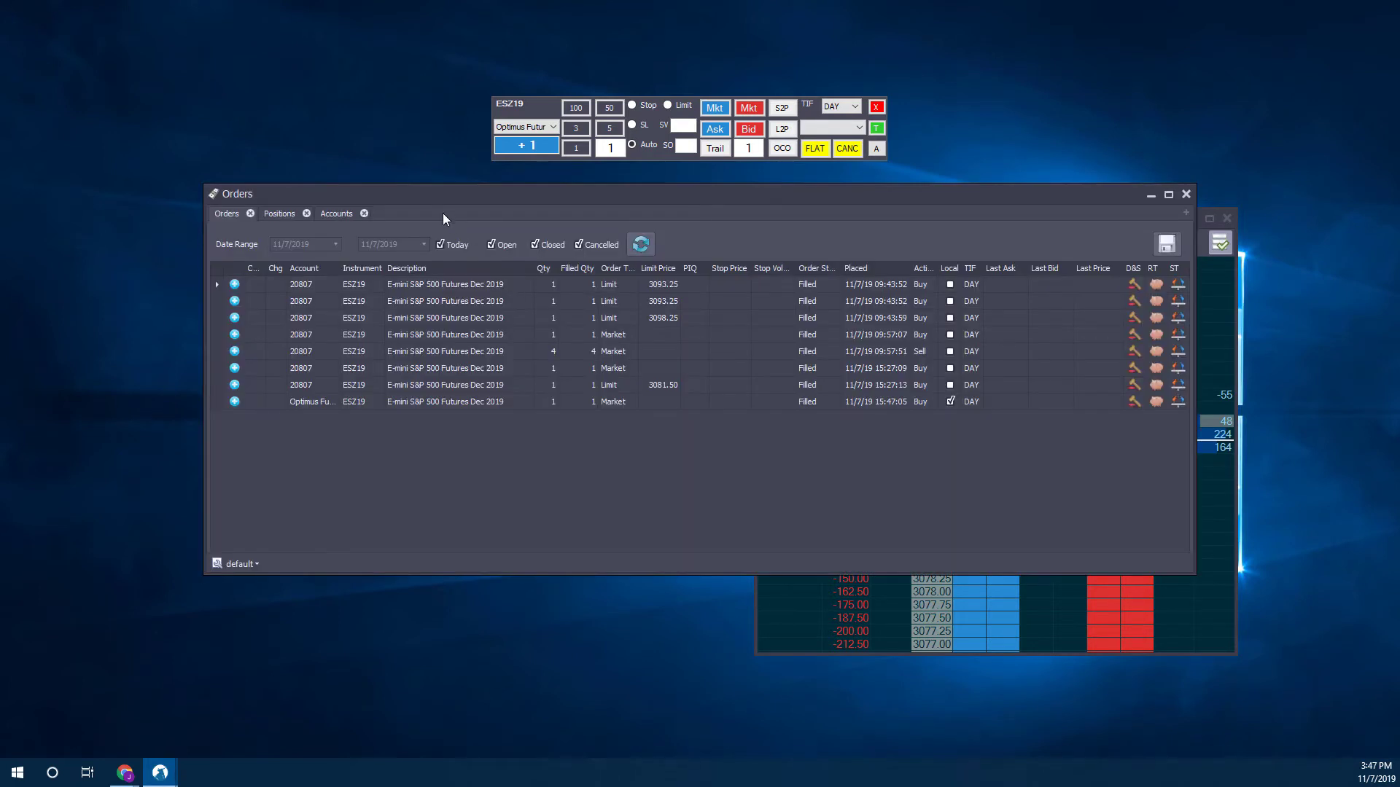
drag(430, 201, 412, 232)
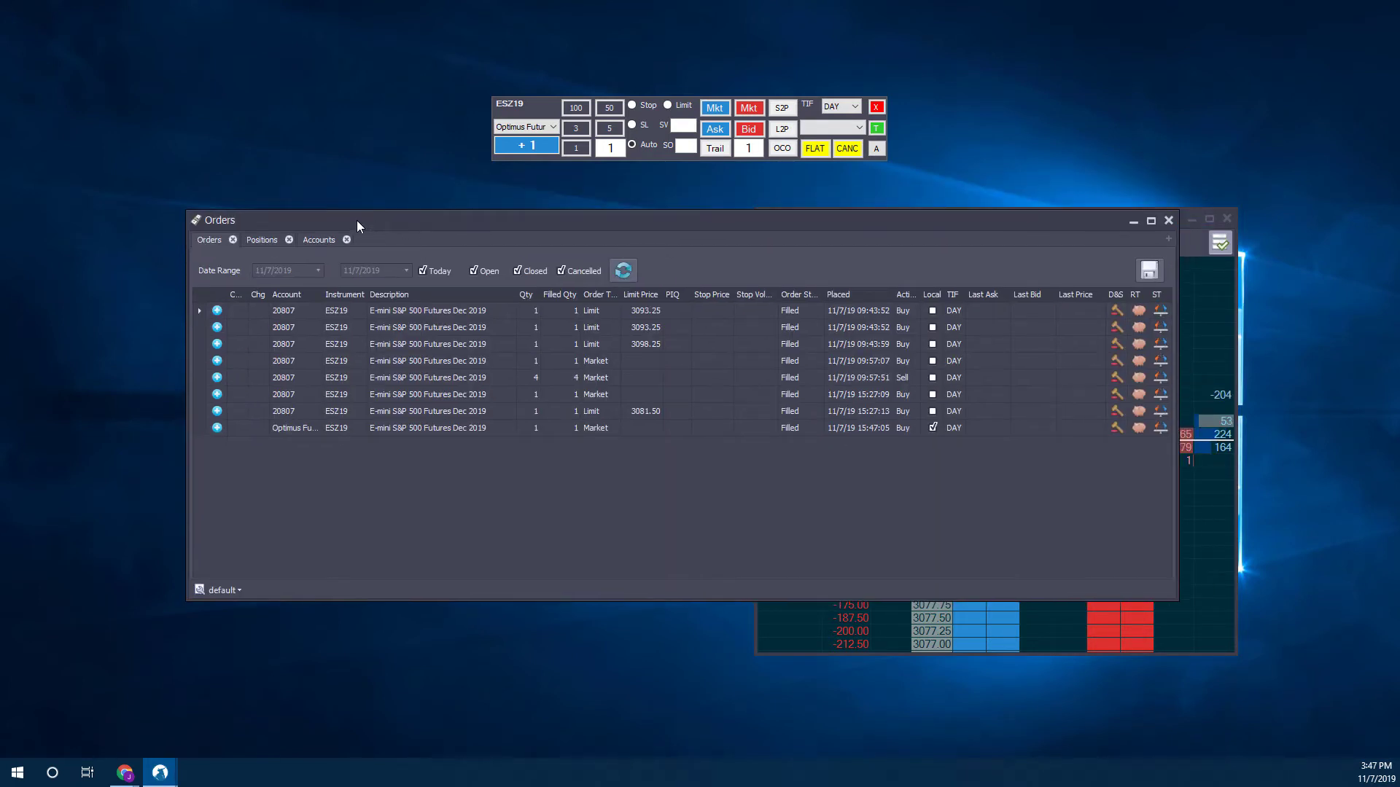
click(310, 247)
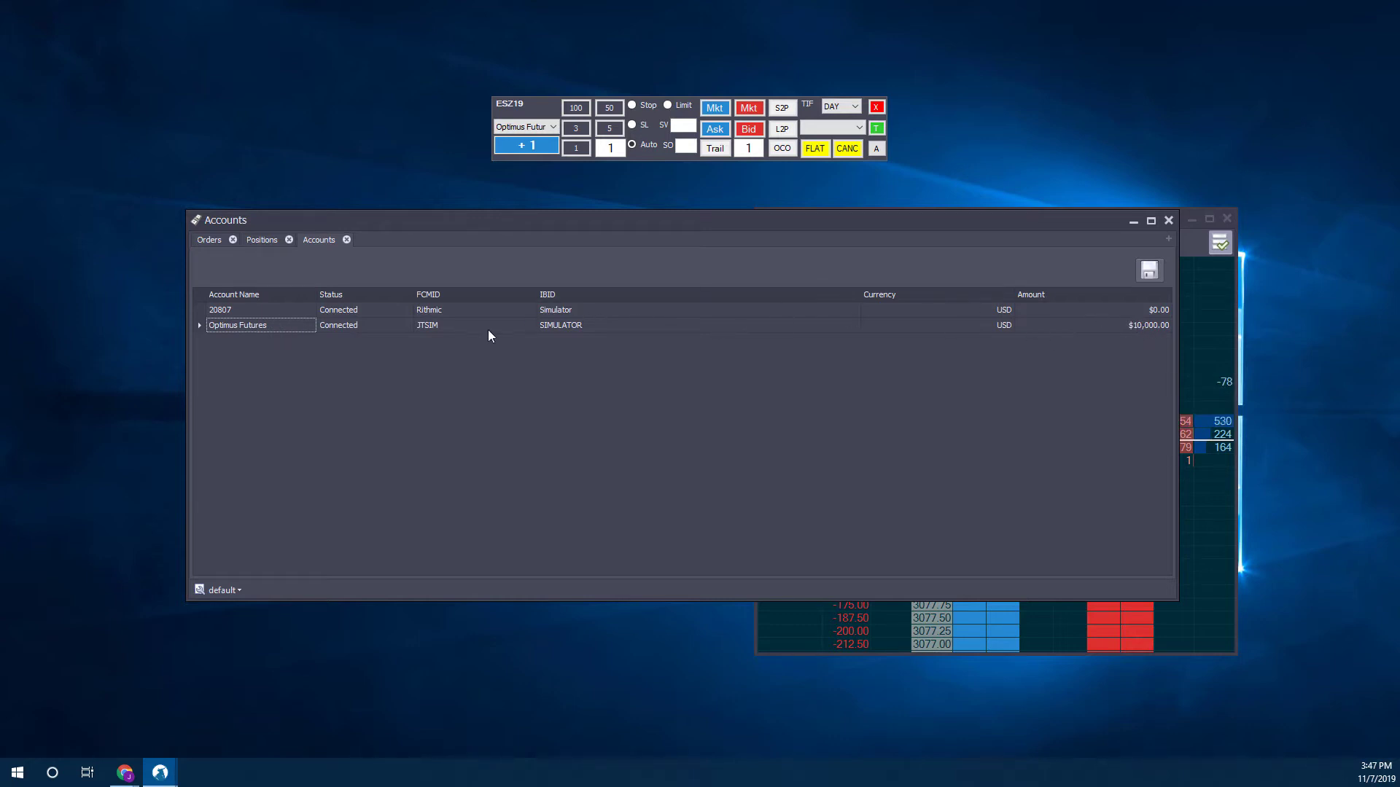
click(208, 241)
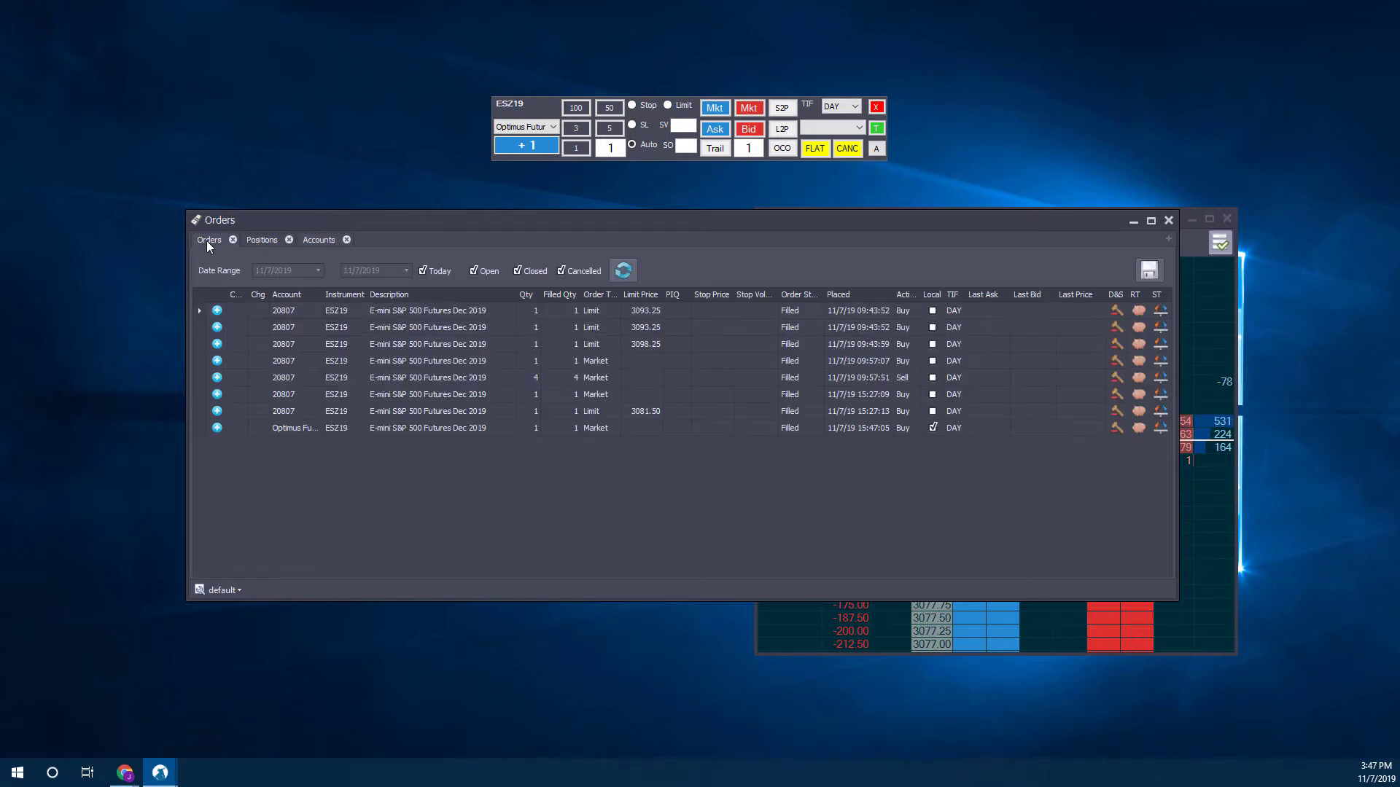
click(199, 315)
click(481, 309)
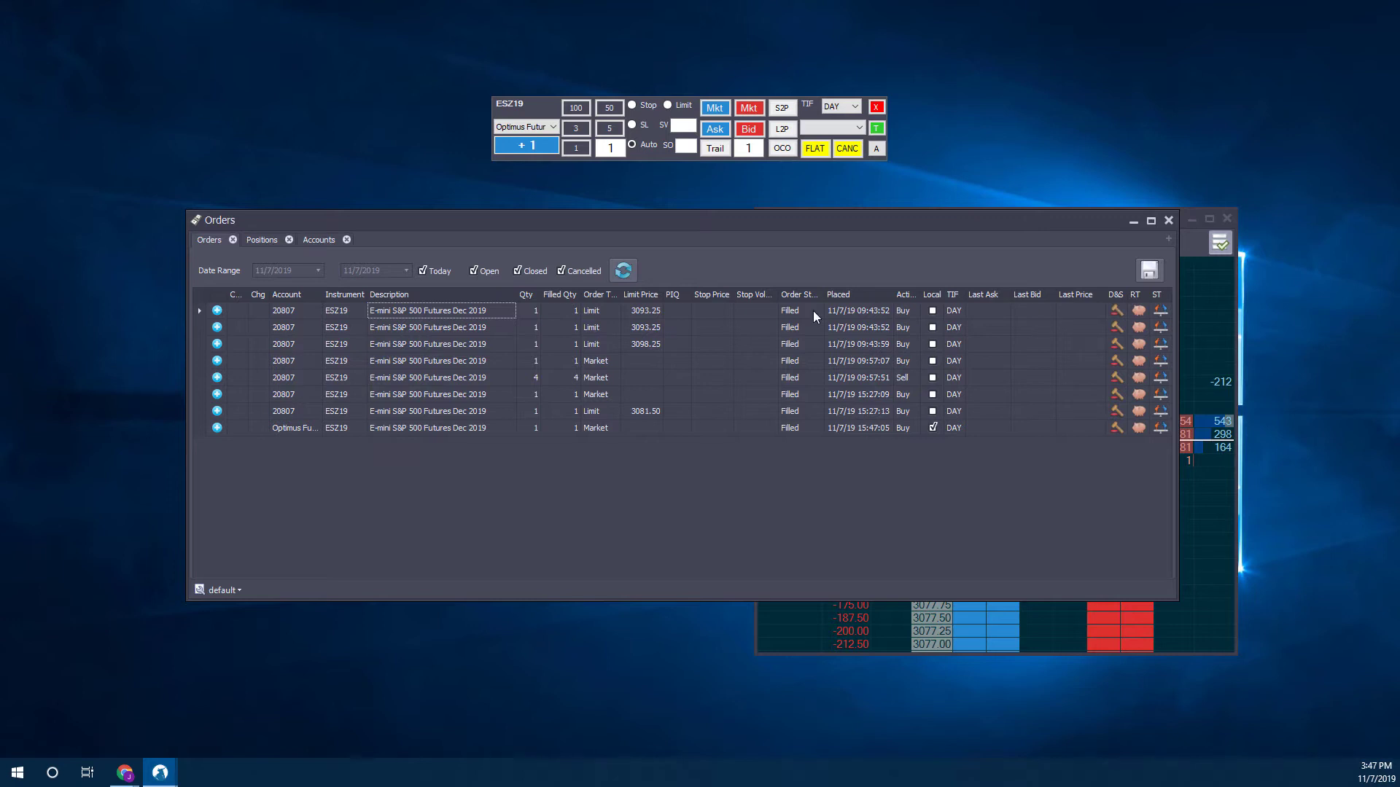
- Show the open ESZ19 position and widen the Account column to reveal full account names
click(253, 241)
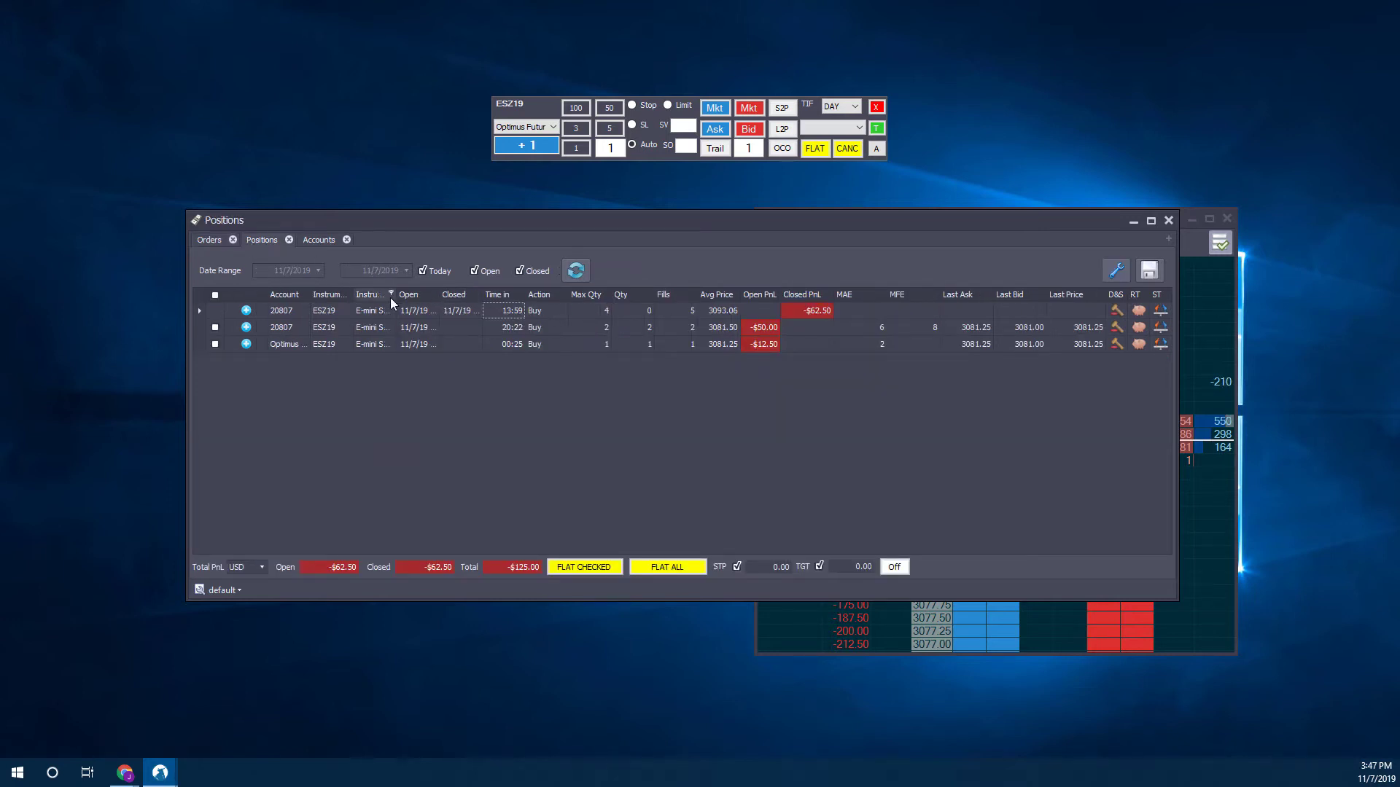
click(369, 312)
click(319, 312)
drag(310, 295, 372, 295)
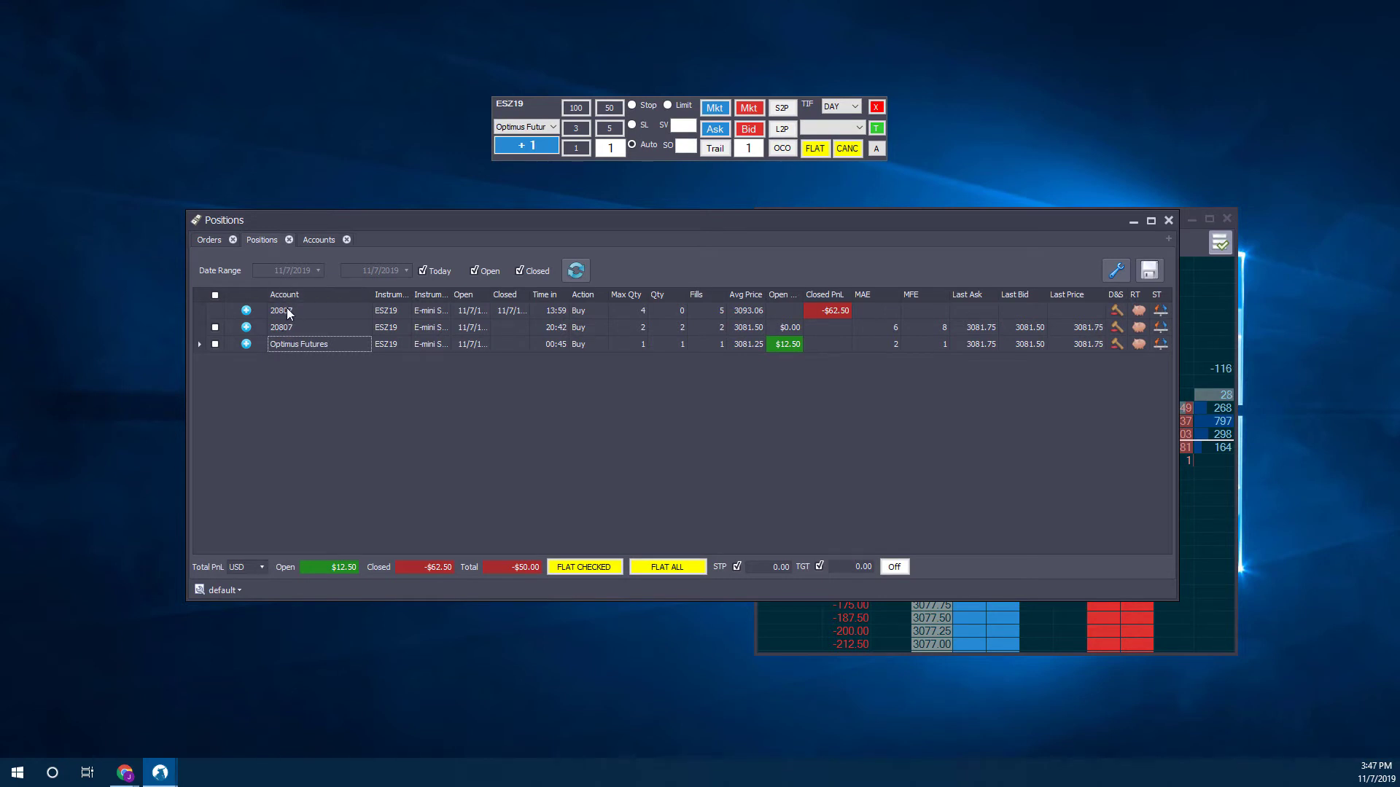
- Recheck the Orders and Accounts lists, then close the orders and positions window
click(206, 242)
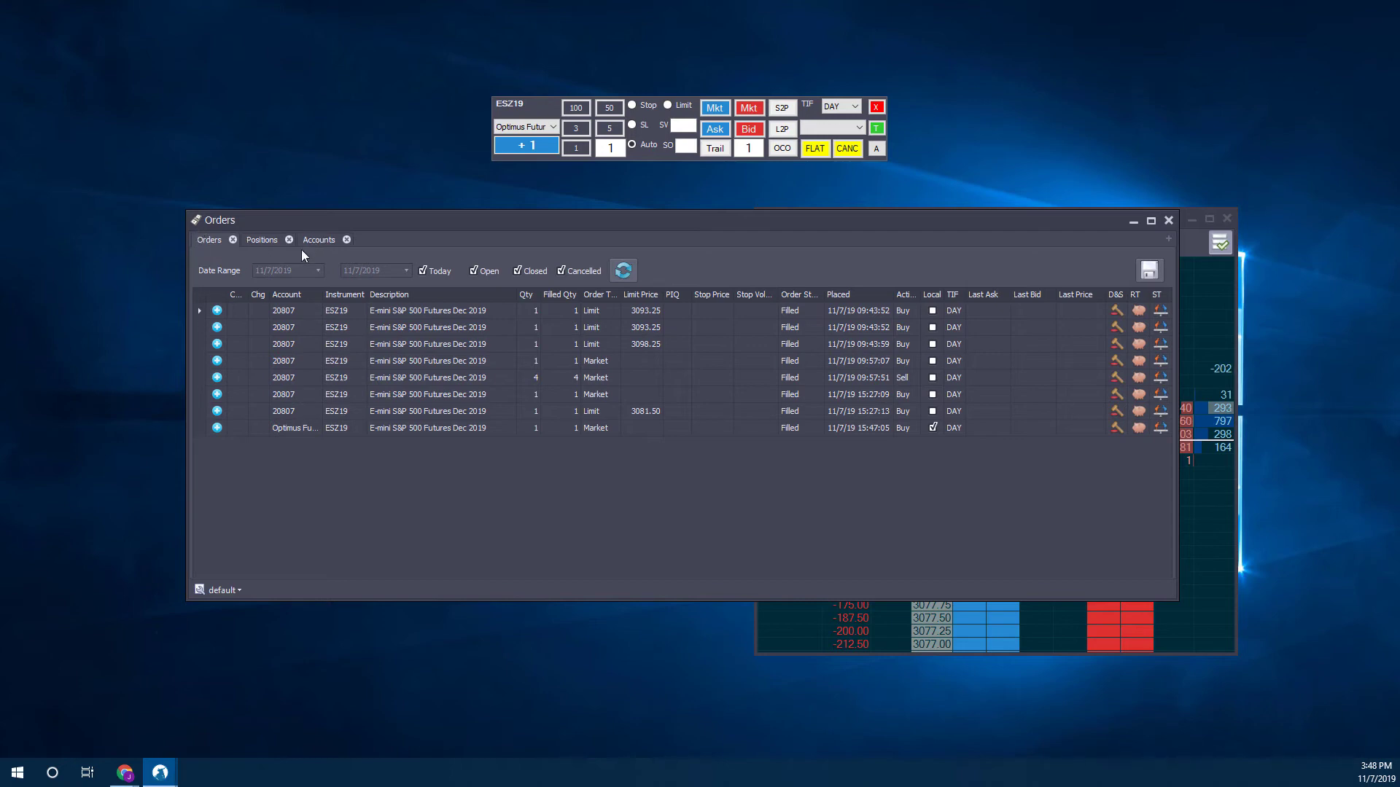
click(321, 239)
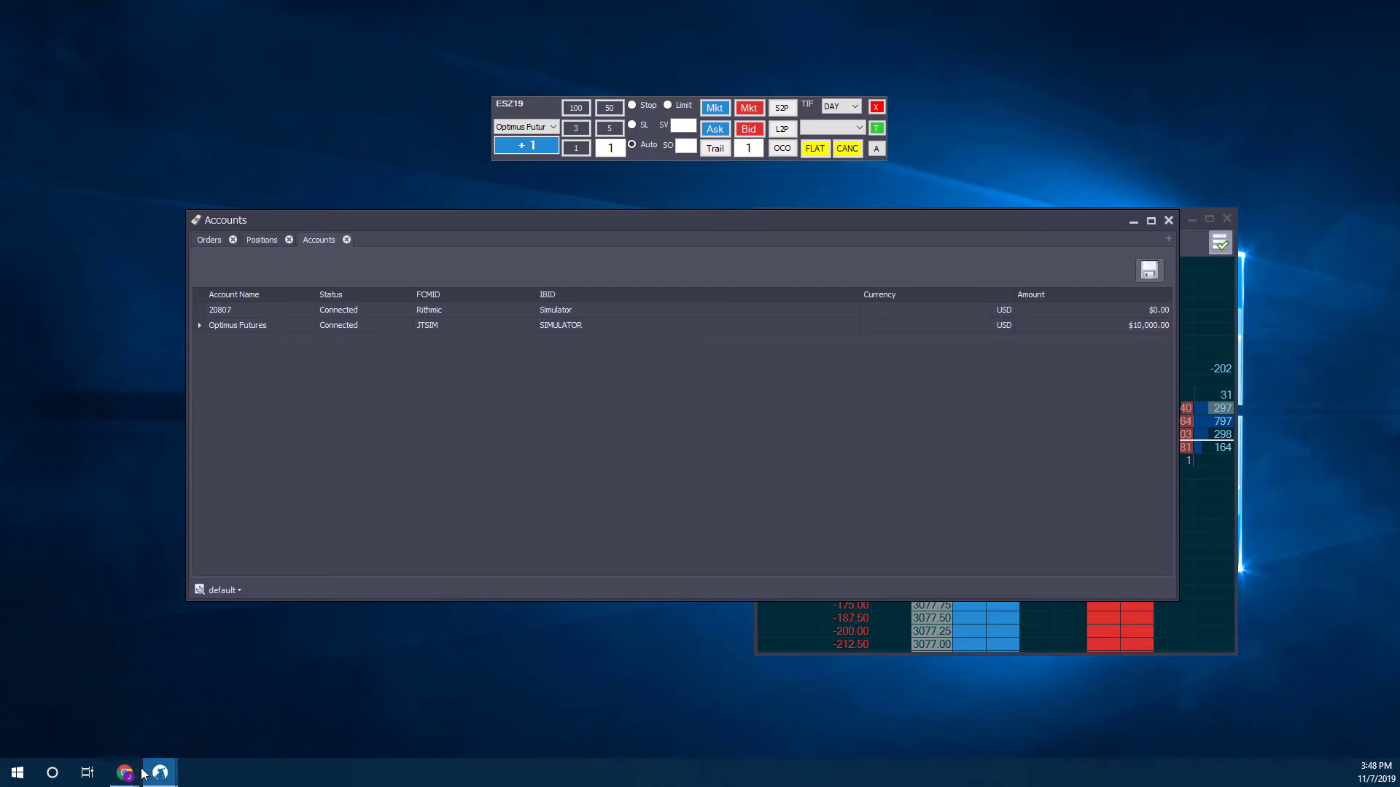
click(1169, 222)
drag(719, 255, 556, 282)
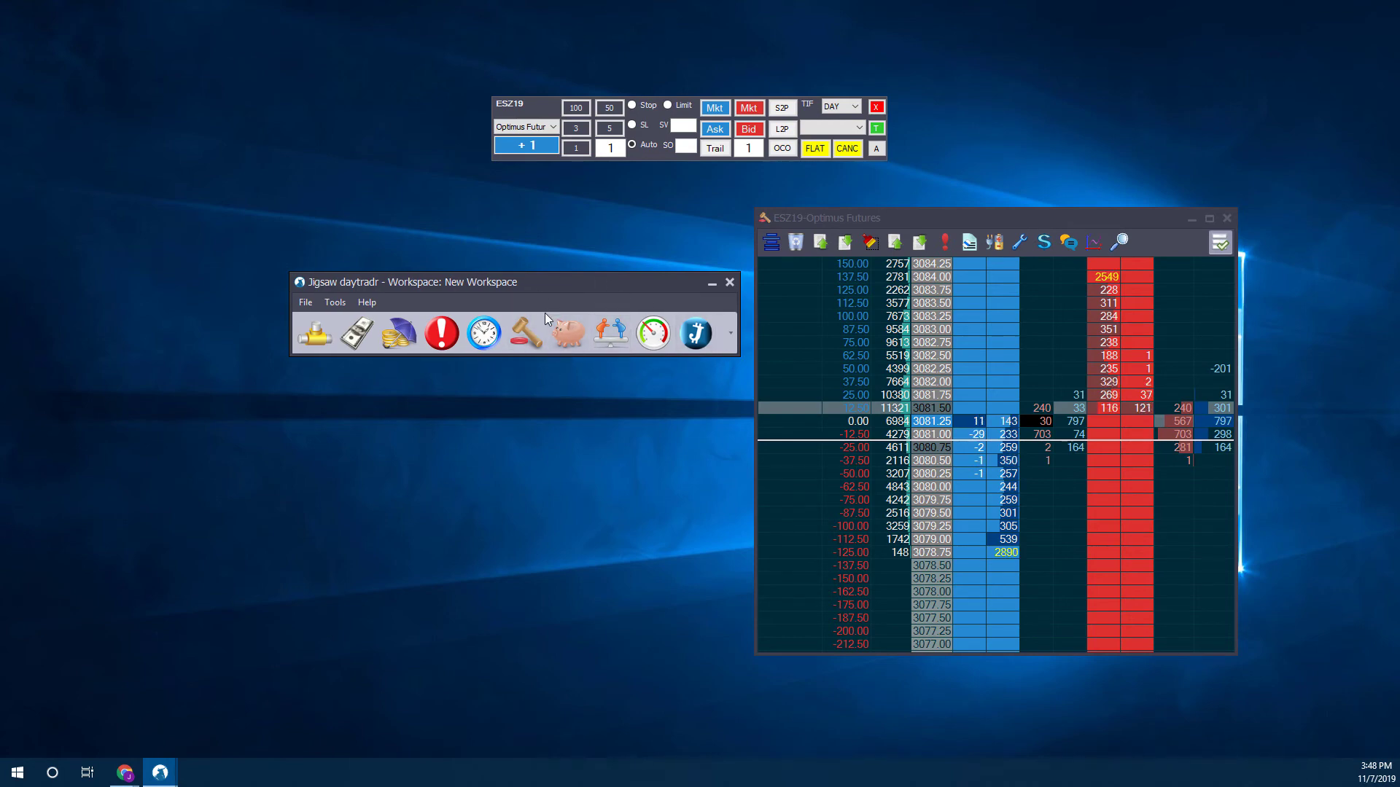
- Open Journalytix and refresh the trade calendar filtered to the Optimus Futures account
click(695, 333)
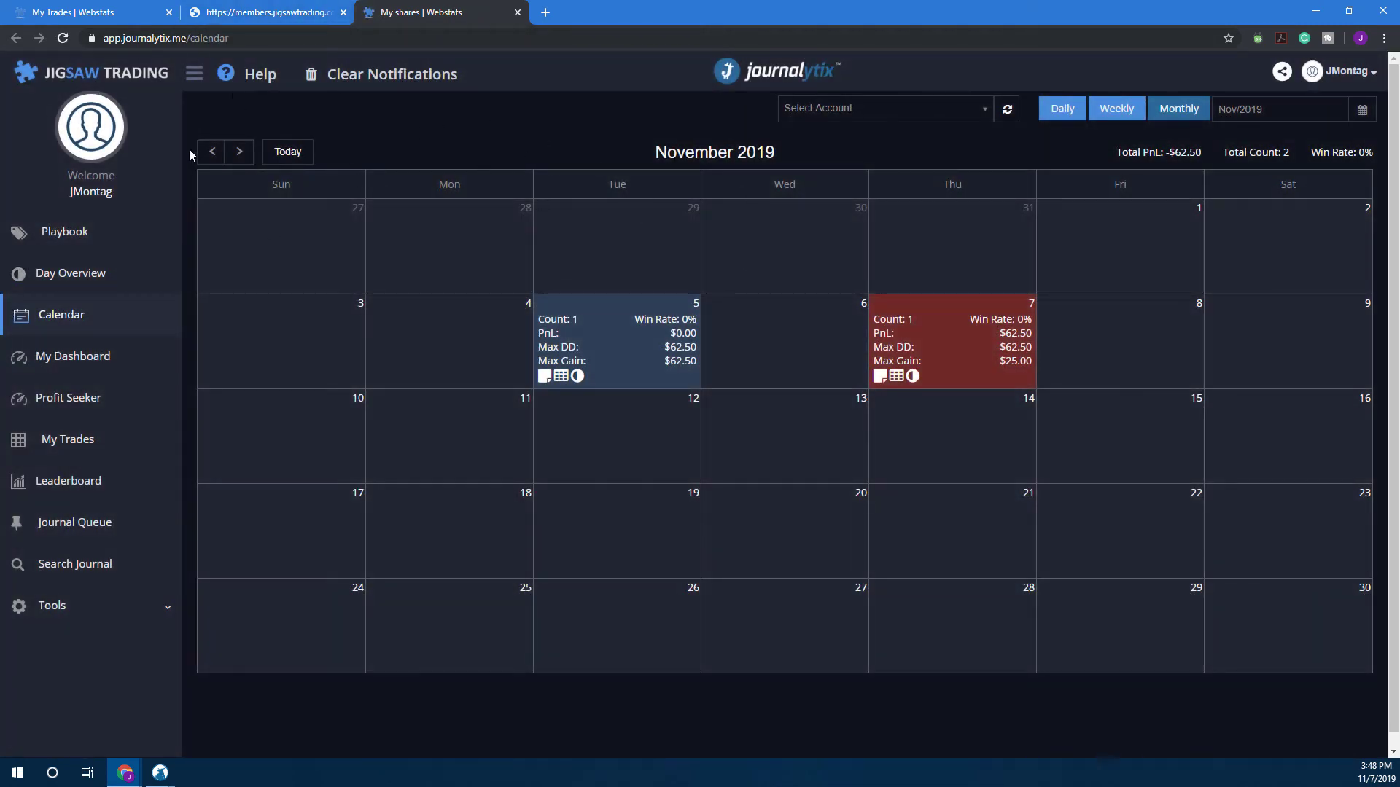
click(911, 112)
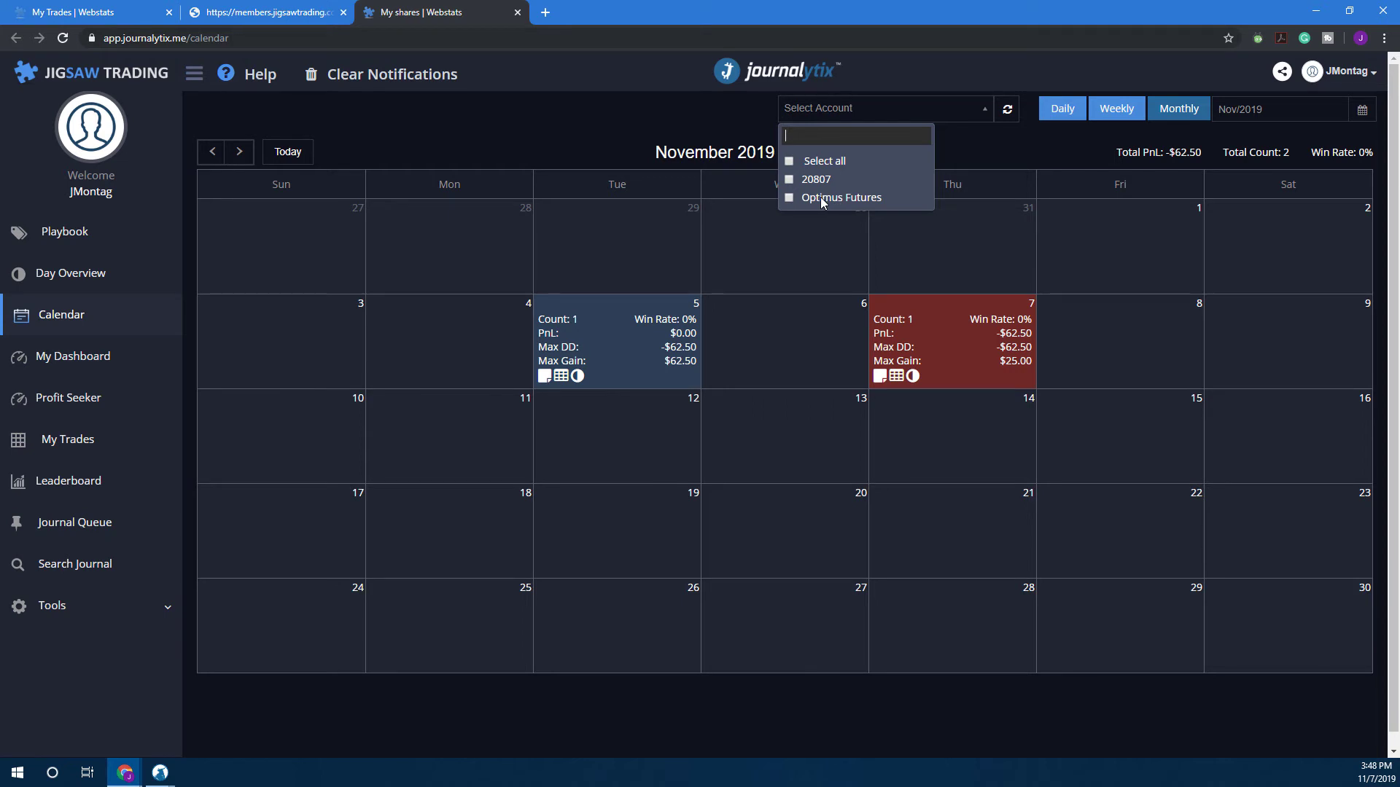
click(798, 197)
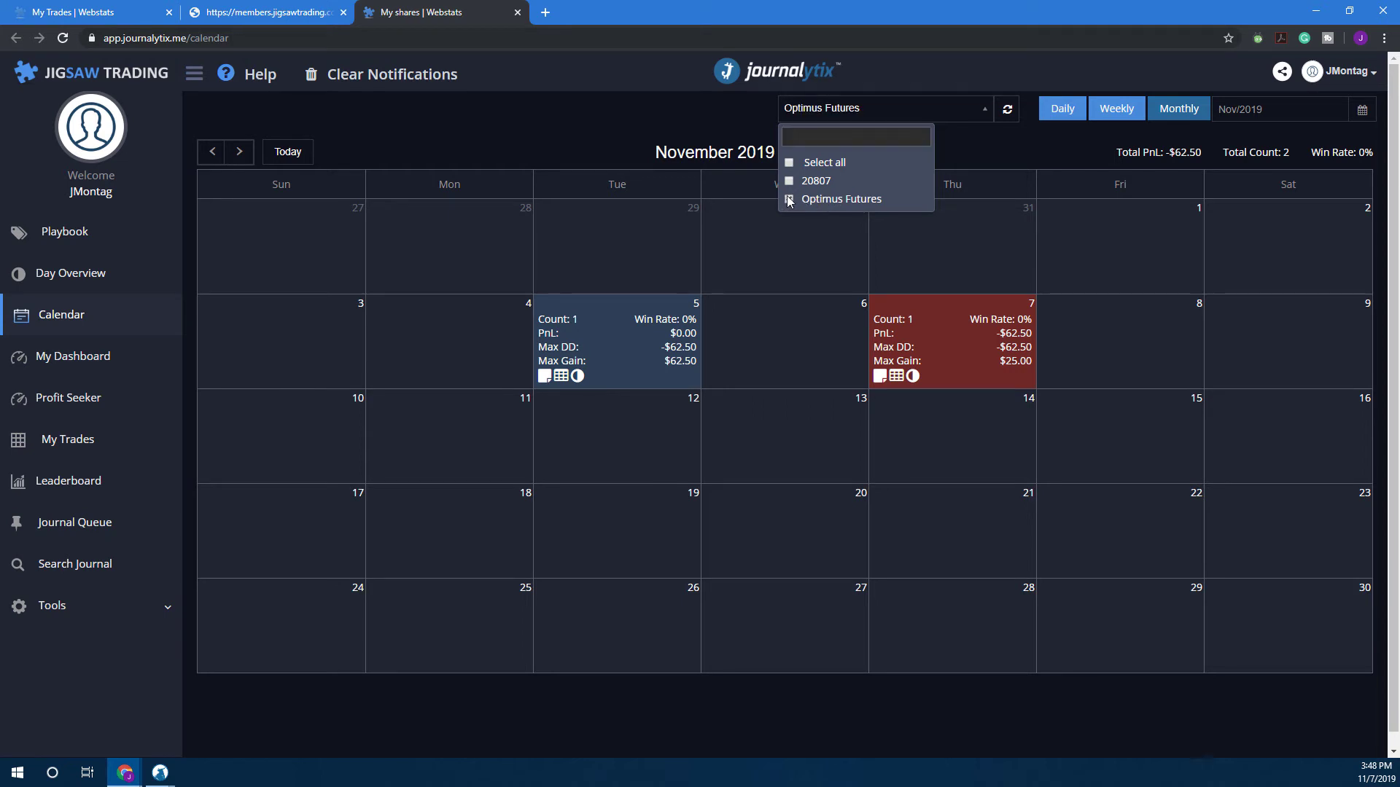
click(717, 115)
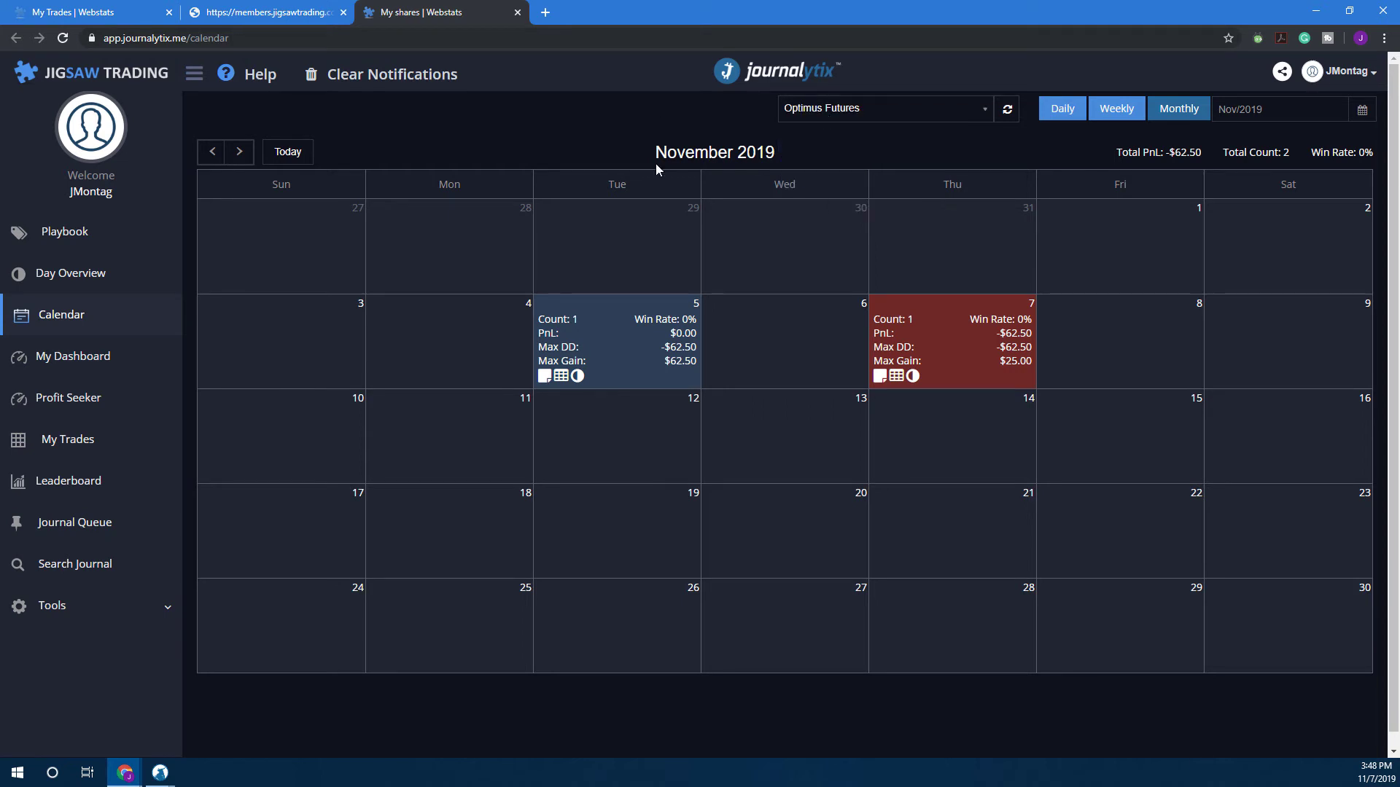
click(1001, 109)
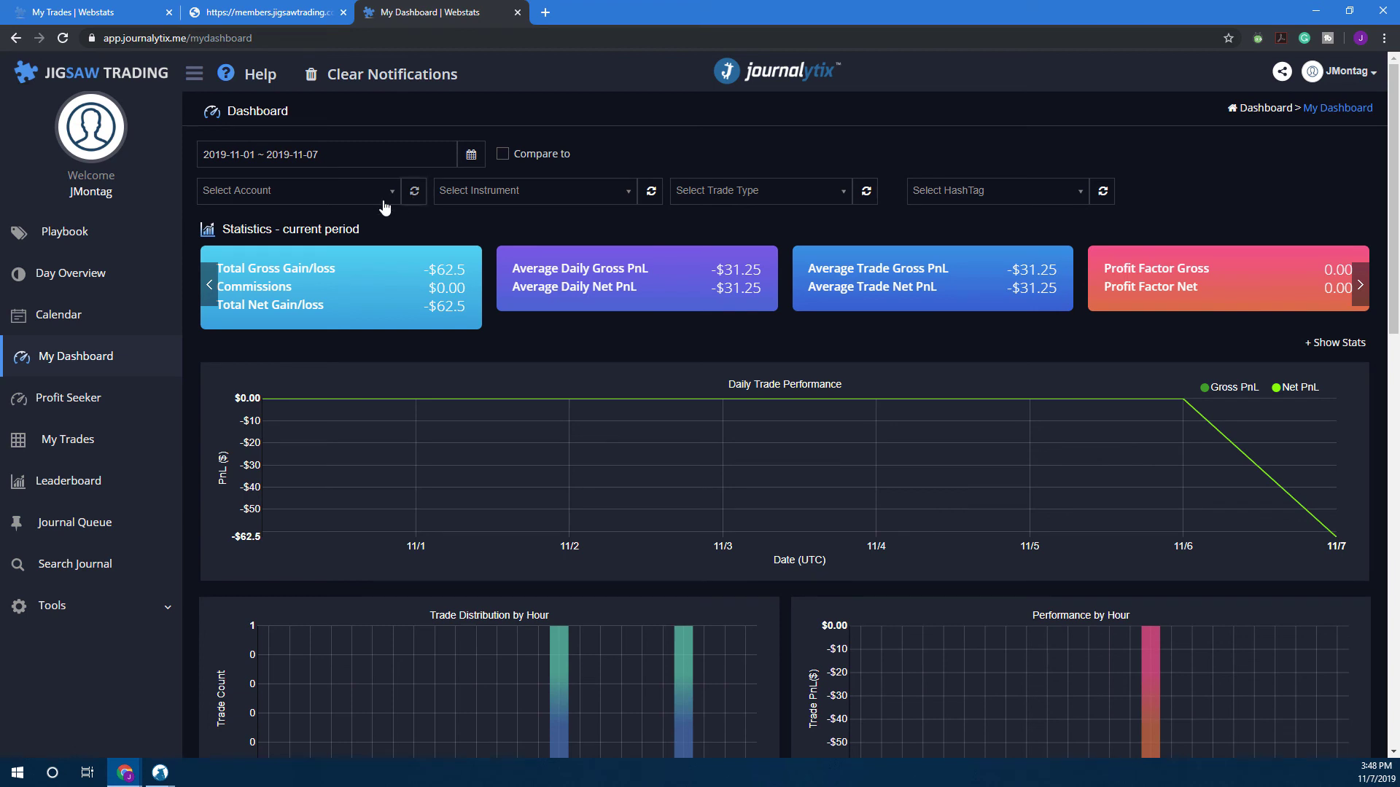
click(386, 202)
click(453, 220)
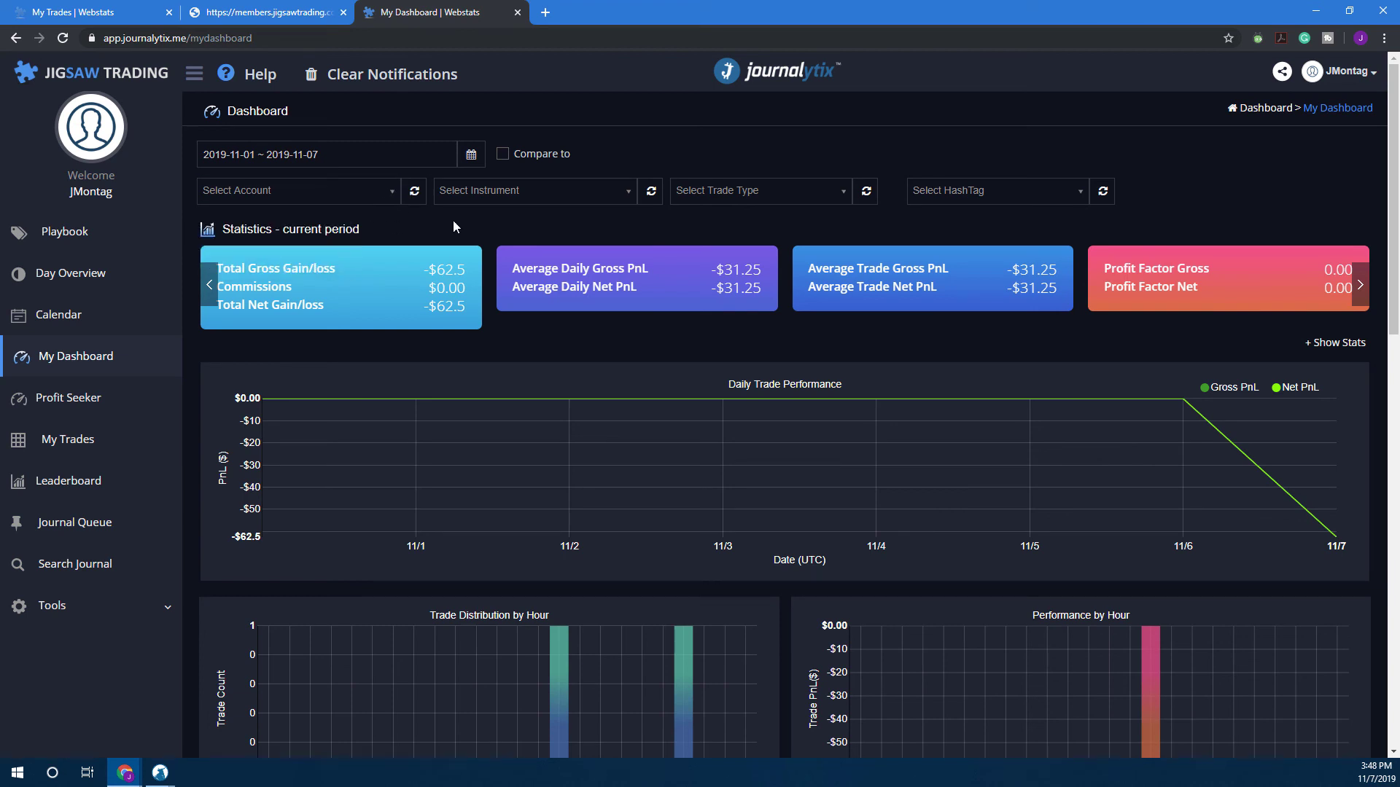